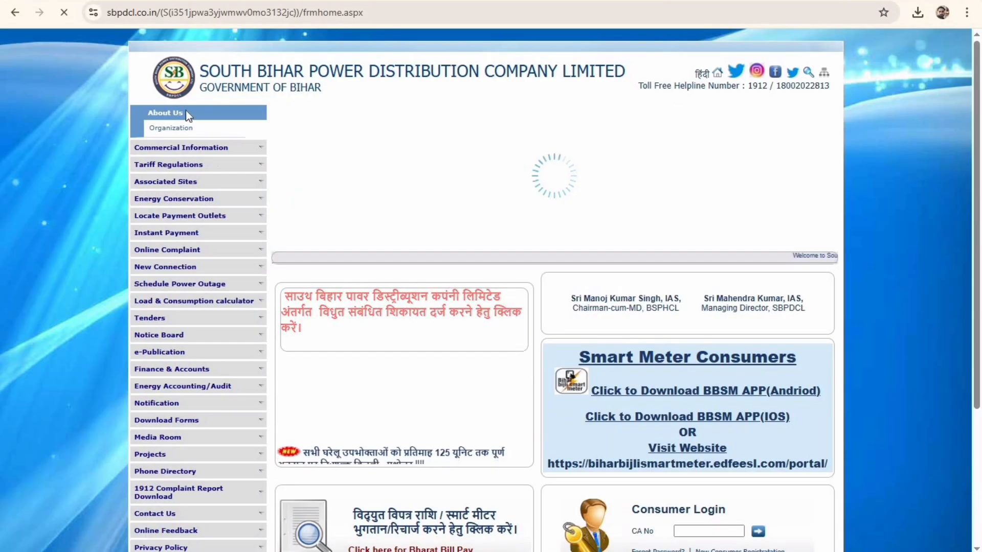
- Highlight the SBPDCL company name in the page heading and open the organization information page
{"action": "left_click_drag", "start_coordinate": [238, 72], "coordinate": [642, 79]}
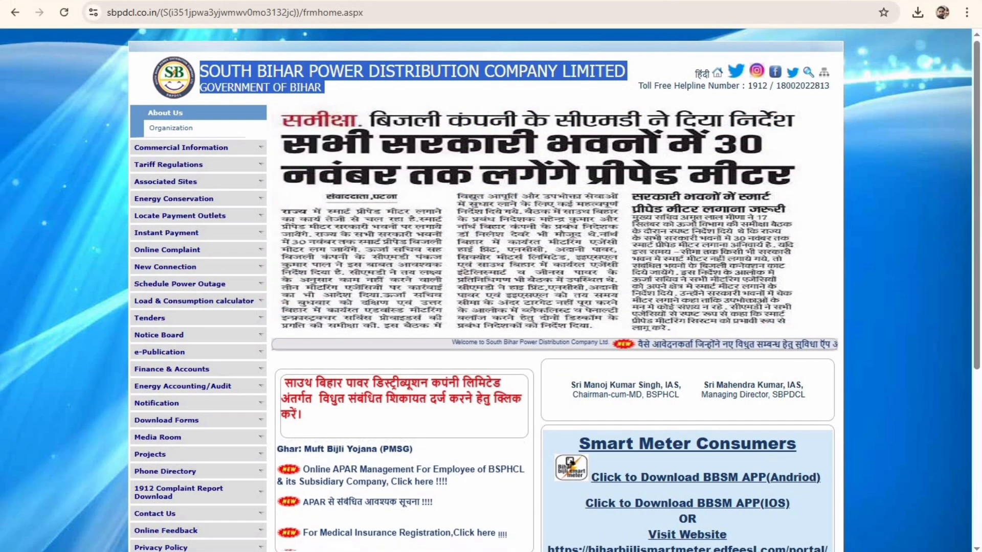
{"action": "left_click", "coordinate": [185, 132]}
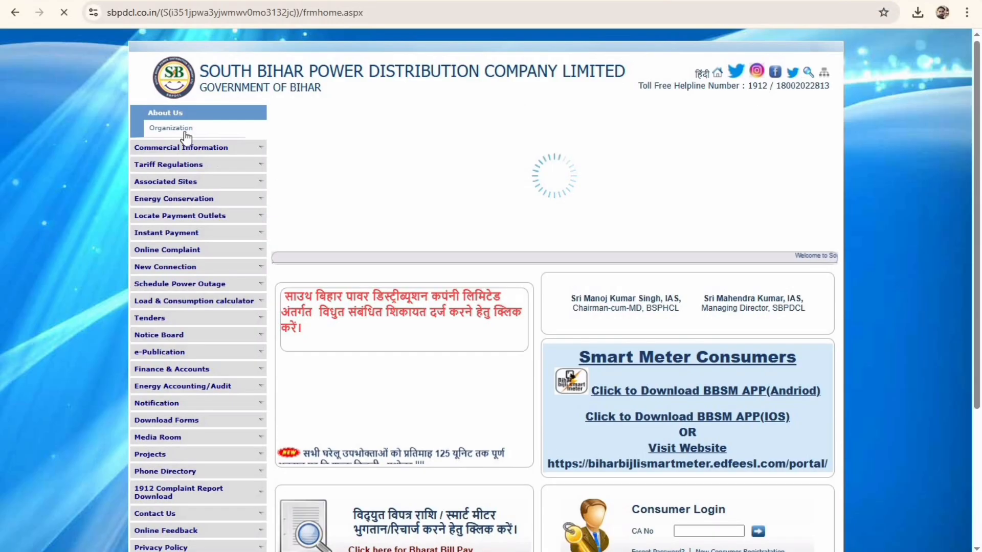
{"action": "left_click_drag", "start_coordinate": [198, 71], "coordinate": [642, 77]}
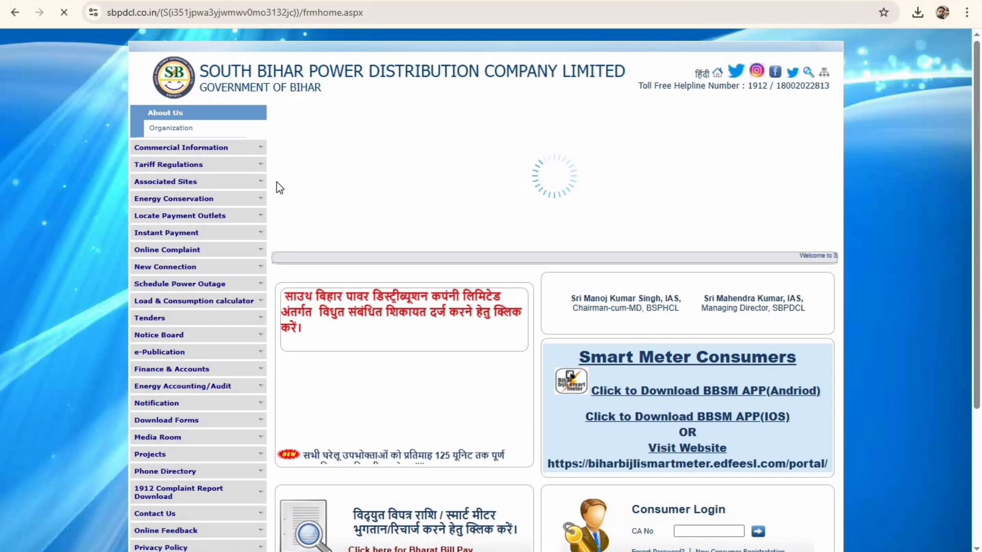
{"action": "left_click_drag", "start_coordinate": [200, 72], "coordinate": [642, 77]}
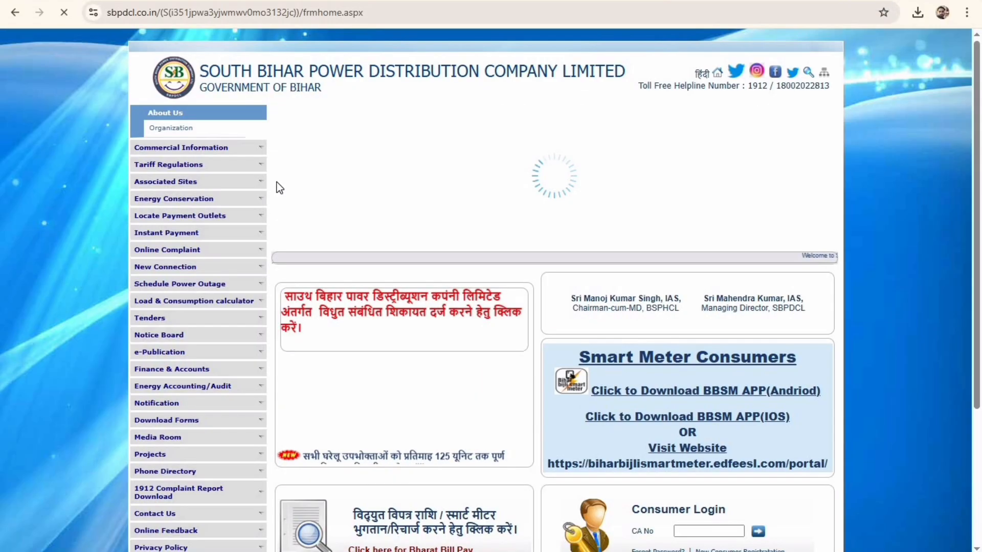
{"action": "left_click_drag", "start_coordinate": [201, 72], "coordinate": [642, 78]}
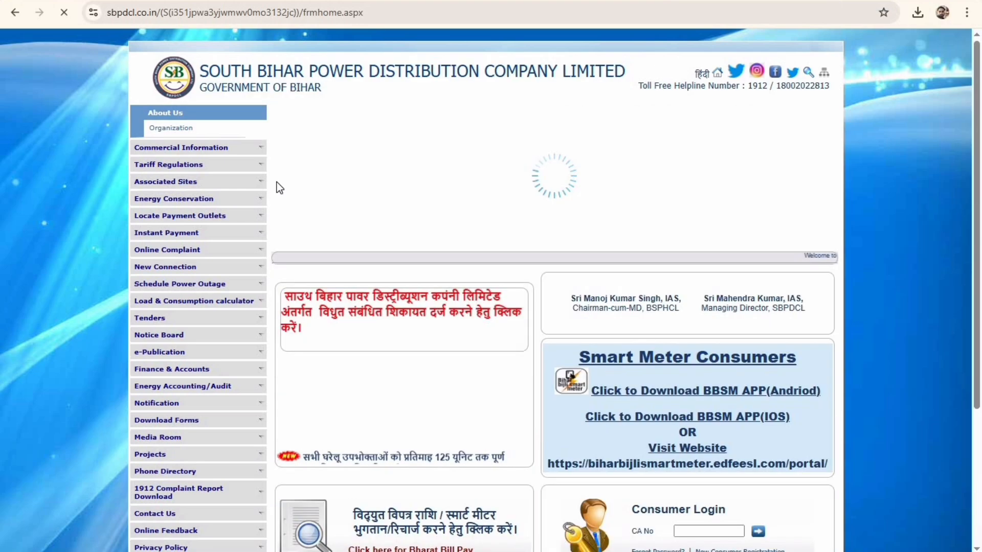
{"action": "left_click_drag", "start_coordinate": [202, 72], "coordinate": [642, 78]}
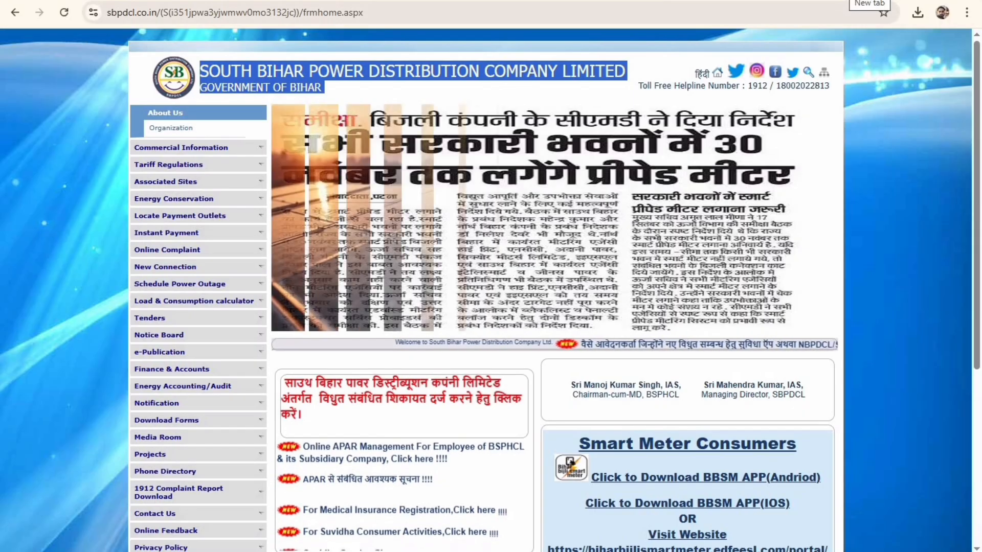
{"action": "left_click", "coordinate": [189, 92]}
{"action": "left_click_drag", "start_coordinate": [200, 71], "coordinate": [642, 78]}
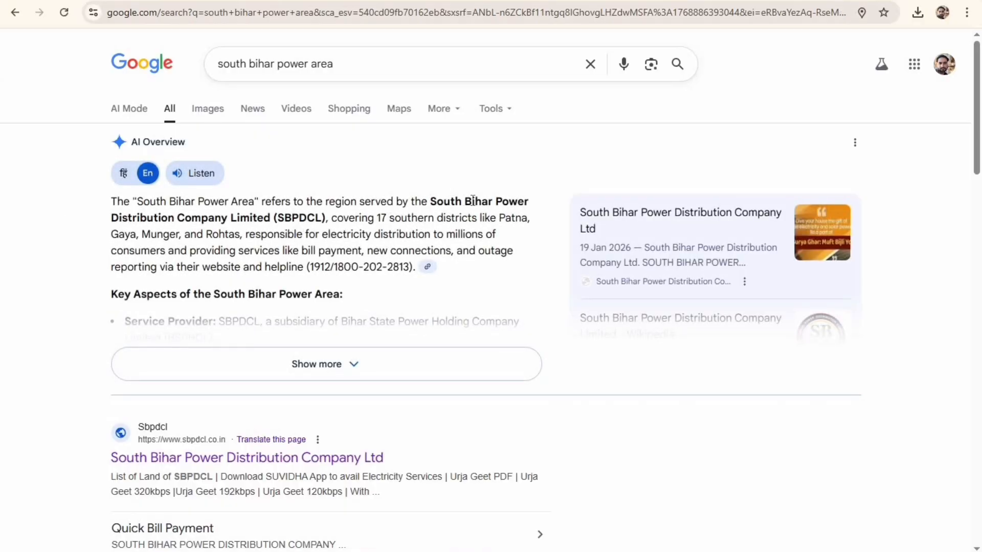
- Highlight South Bihar Power, its full name and served districts in the AI Overview, then expand it
{"action": "left_click_drag", "start_coordinate": [430, 201], "coordinate": [532, 203]}
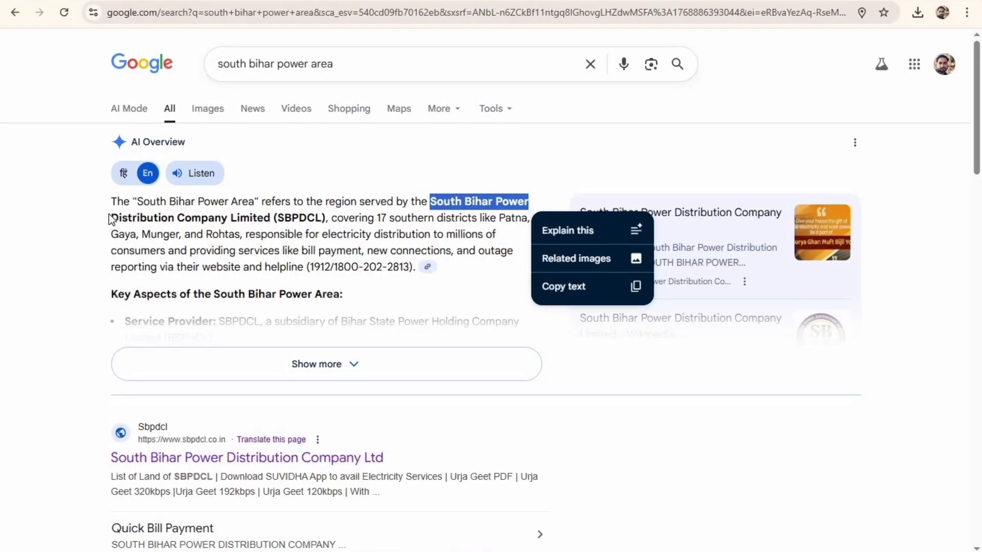
{"action": "left_click_drag", "start_coordinate": [111, 219], "coordinate": [513, 219]}
{"action": "left_click_drag", "start_coordinate": [113, 236], "coordinate": [288, 235]}
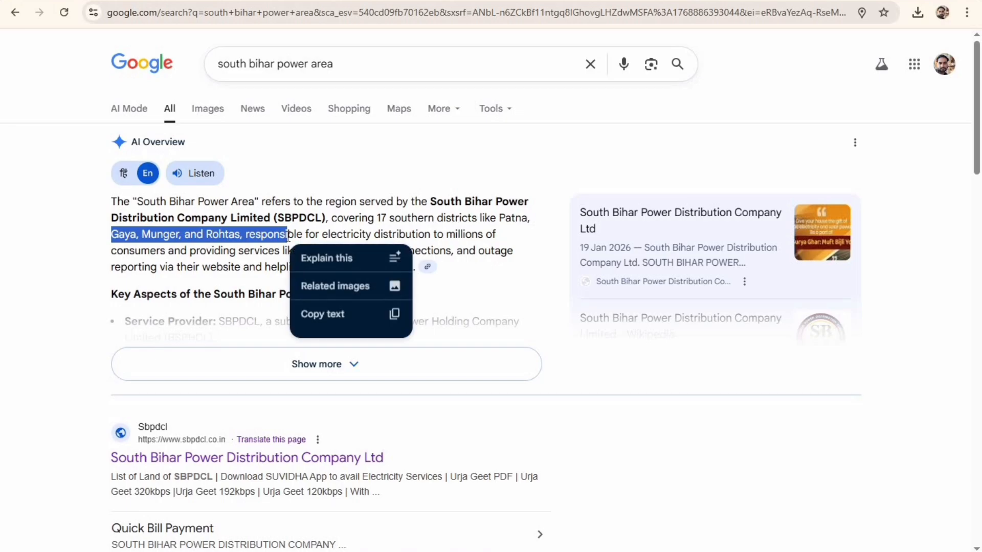
{"action": "left_click", "coordinate": [509, 305]}
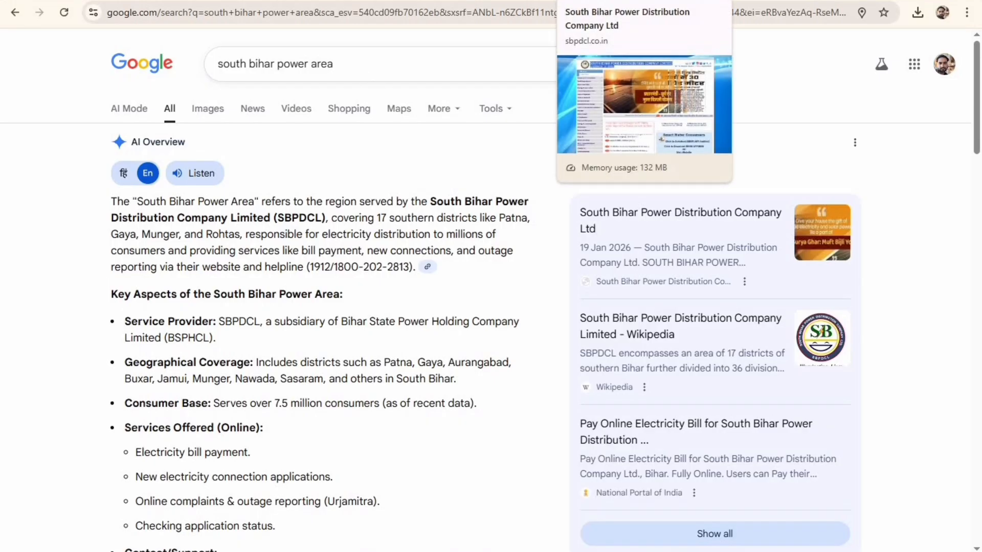
- Replace the Google query with a north bihar search and refine it to 'north bihar power area'
{"action": "left_click", "coordinate": [340, 64]}
{"action": "key", "text": "BackSpace"}
{"action": "key", "text": "BackSpace"}
{"action": "key", "text": "BackSpace"}
{"action": "key", "text": "BackSpace"}
{"action": "key", "text": "BackSpace"}
{"action": "key", "text": "BackSpace"}
{"action": "key", "text": "BackSpace"}
{"action": "key", "text": "BackSpace"}
{"action": "key", "text": "BackSpace"}
{"action": "key", "text": "BackSpace"}
{"action": "key", "text": "BackSpace"}
{"action": "key", "text": "BackSpace"}
{"action": "key", "text": "BackSpace"}
{"action": "key", "text": "BackSpace"}
{"action": "key", "text": "BackSpace"}
{"action": "key", "text": "BackSpace"}
{"action": "key", "text": "BackSpace"}
{"action": "key", "text": "BackSpace"}
{"action": "key", "text": "BackSpace"}
{"action": "key", "text": "BackSpace"}
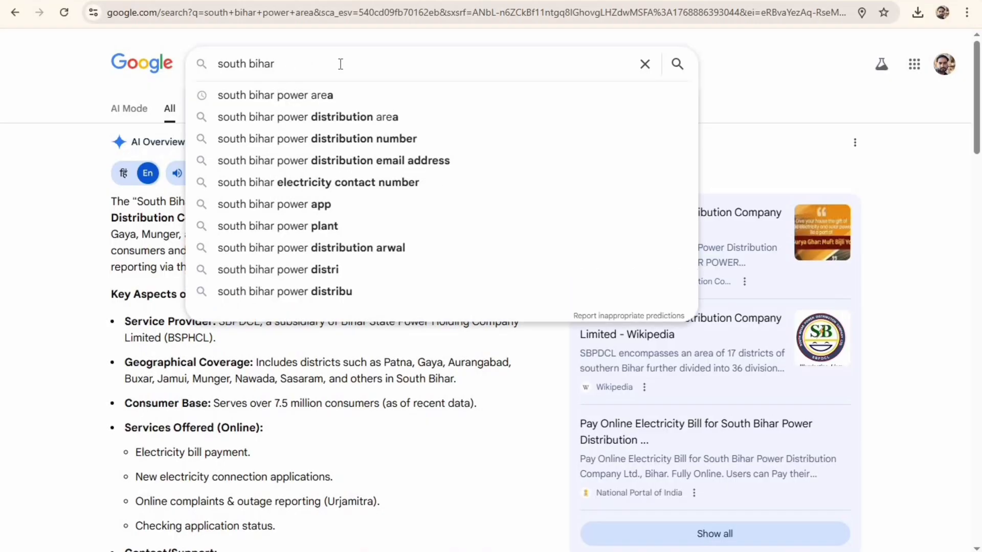
{"action": "key", "text": "BackSpace"}
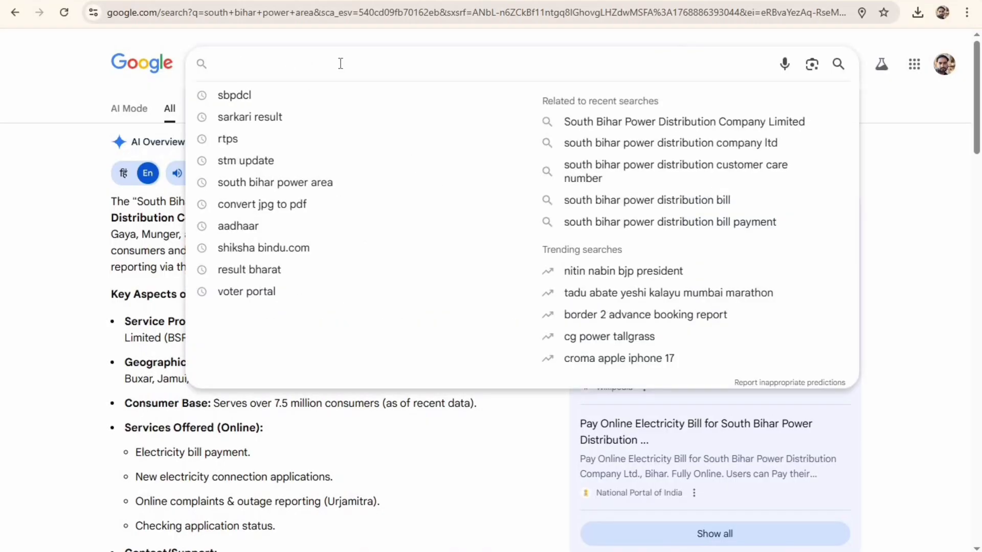
{"action": "type", "text": "nourt"}
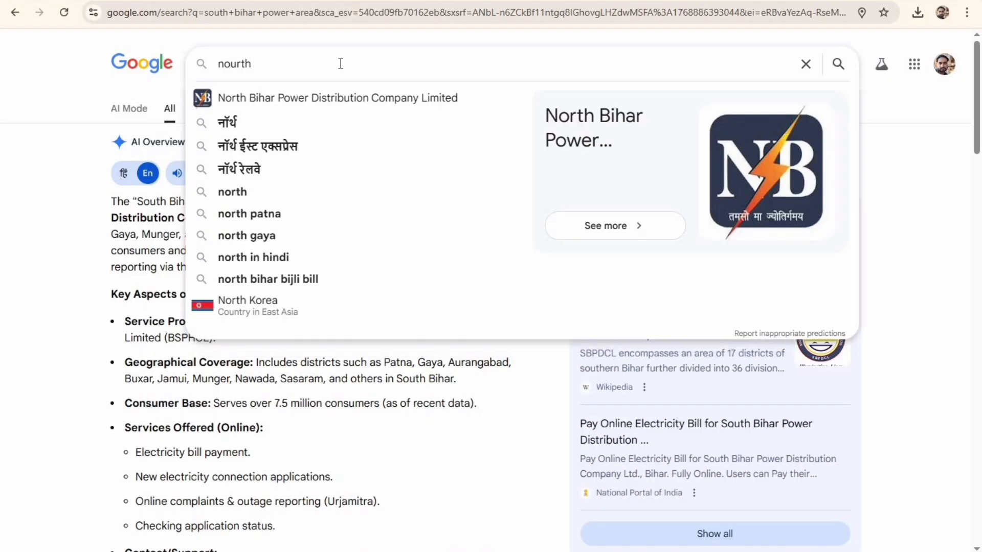
{"action": "type", "text": "h po"}
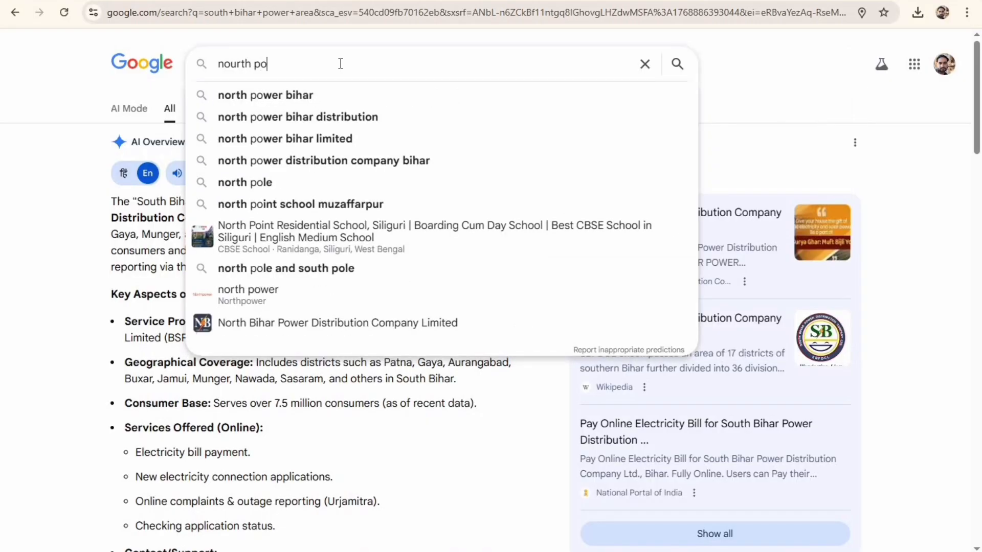
{"action": "left_click", "coordinate": [326, 95]}
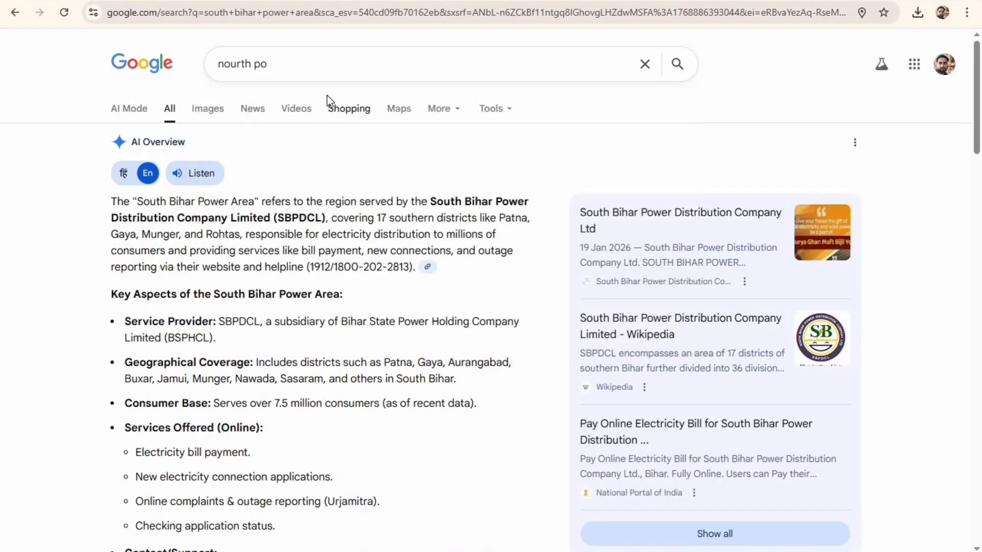
{"action": "left_click", "coordinate": [327, 65]}
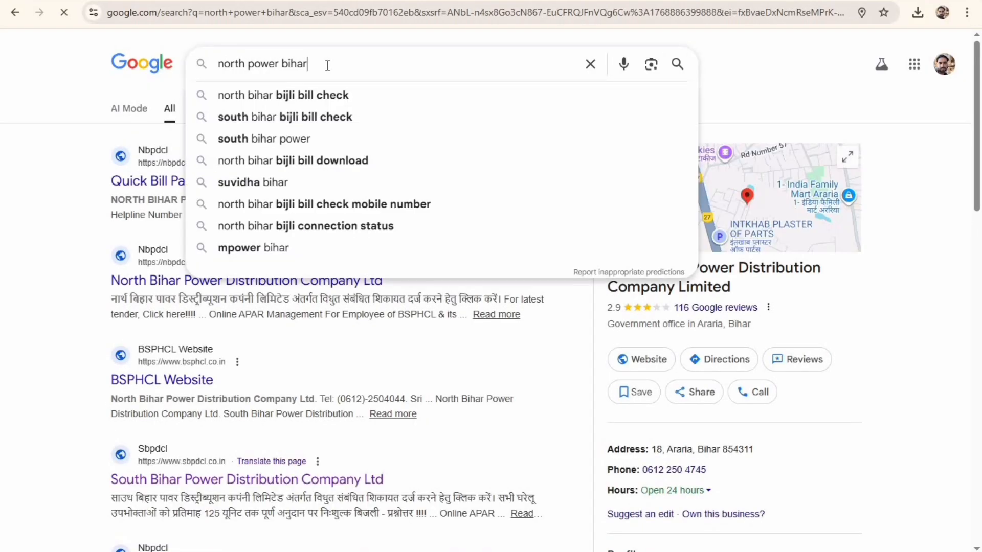
{"action": "type", "text": "area"}
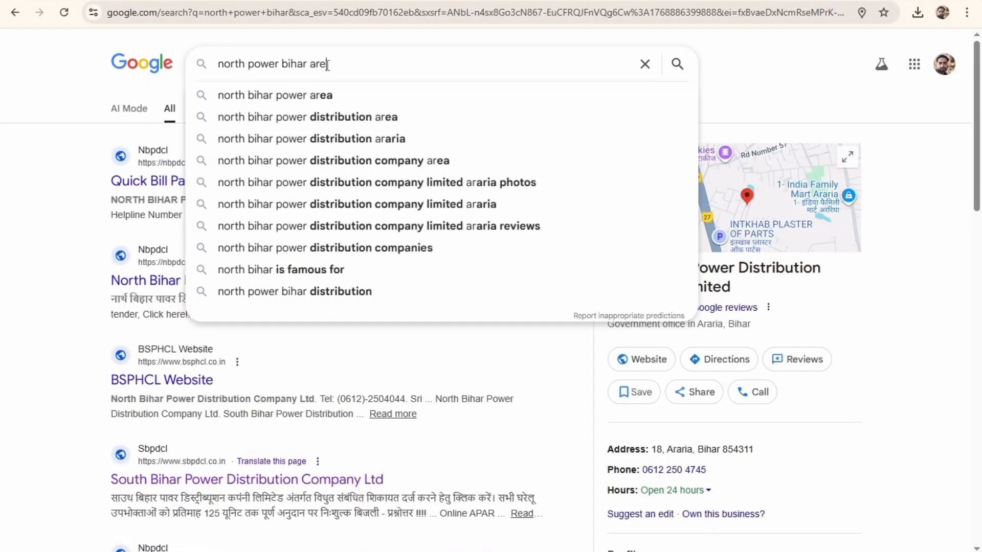
{"action": "left_click", "coordinate": [305, 102]}
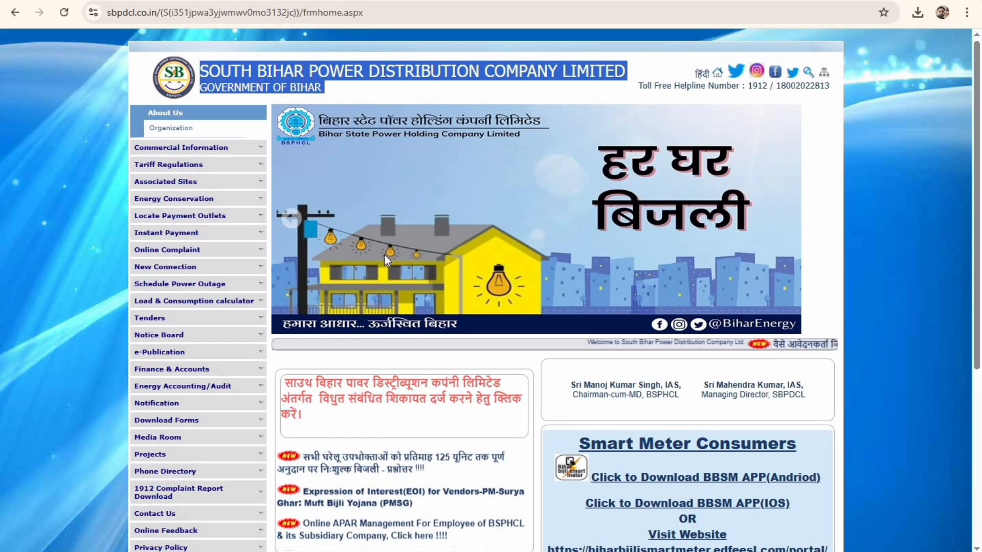
- Open the New Service Connection form and fill in the saved mobile number
{"action": "left_click", "coordinate": [199, 266]}
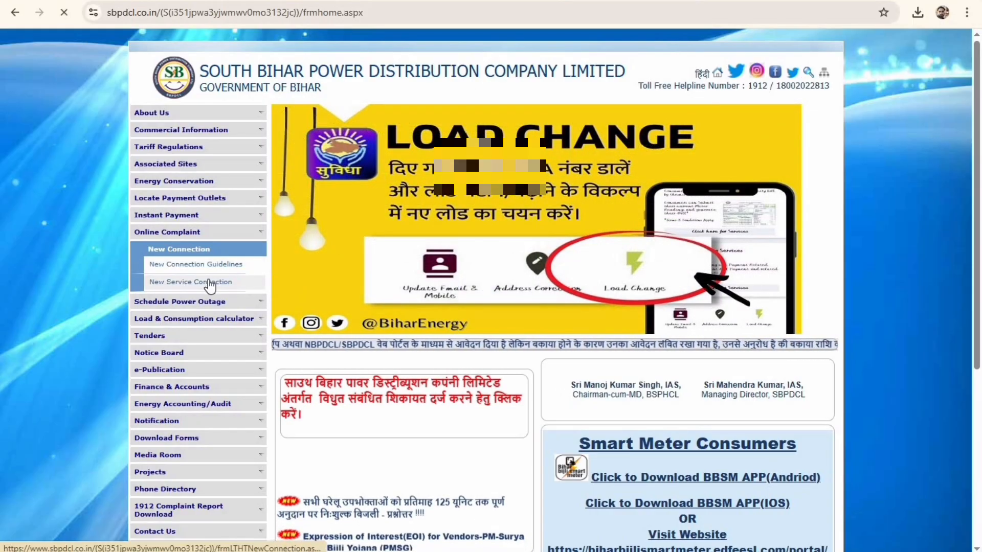
{"action": "left_click", "coordinate": [209, 282]}
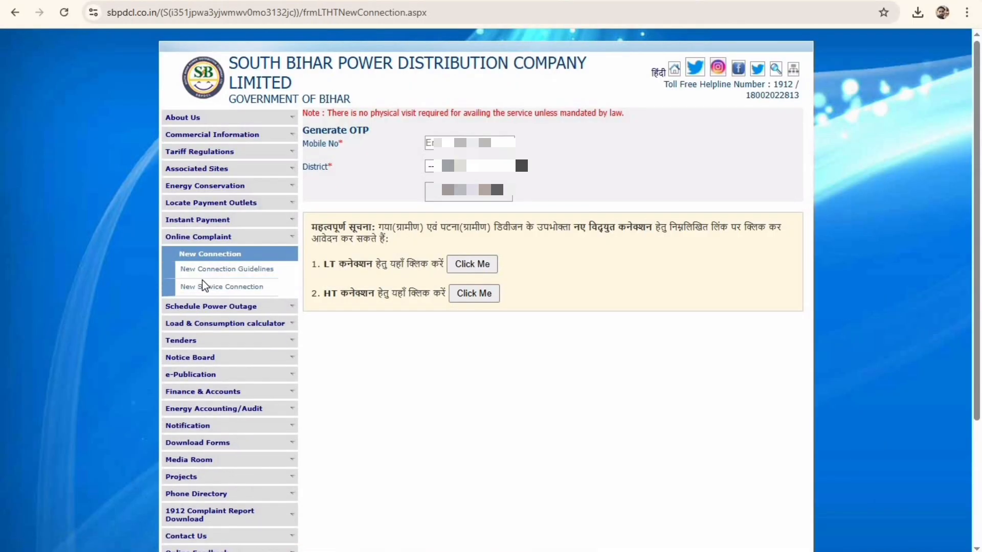
{"action": "left_click", "coordinate": [470, 143]}
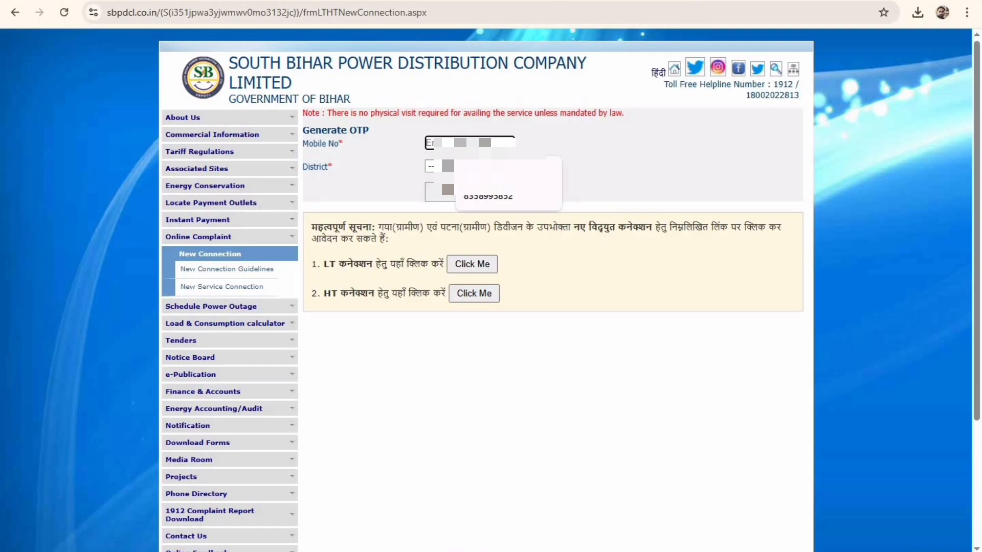
{"action": "type", "text": "83"}
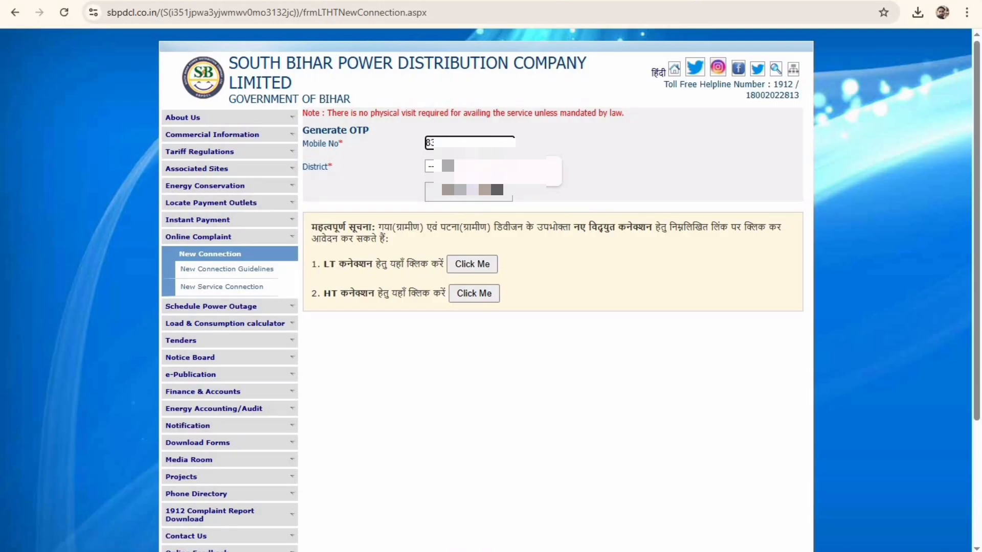
{"action": "left_click", "coordinate": [481, 172]}
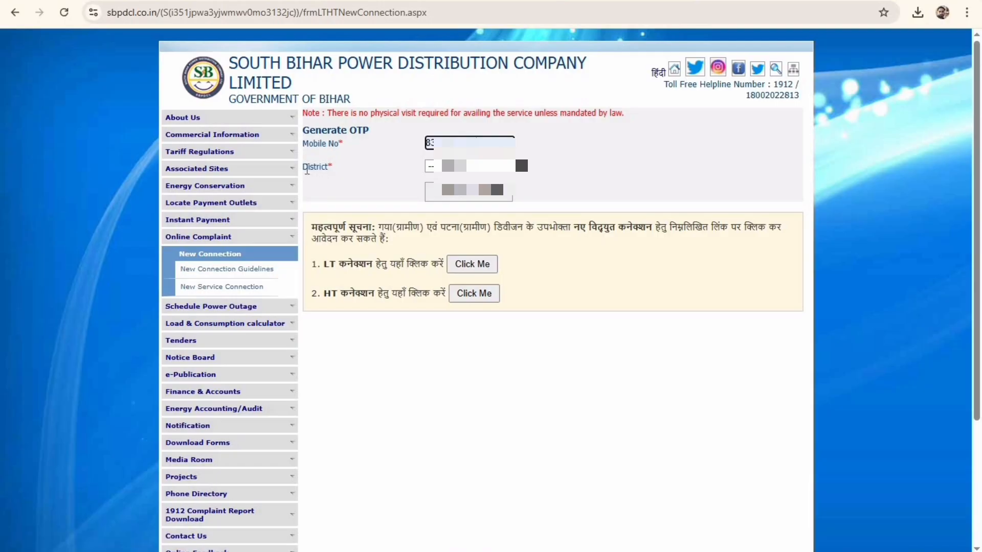
- Choose ROHTAS as the district
{"action": "left_click_drag", "start_coordinate": [305, 168], "coordinate": [341, 169]}
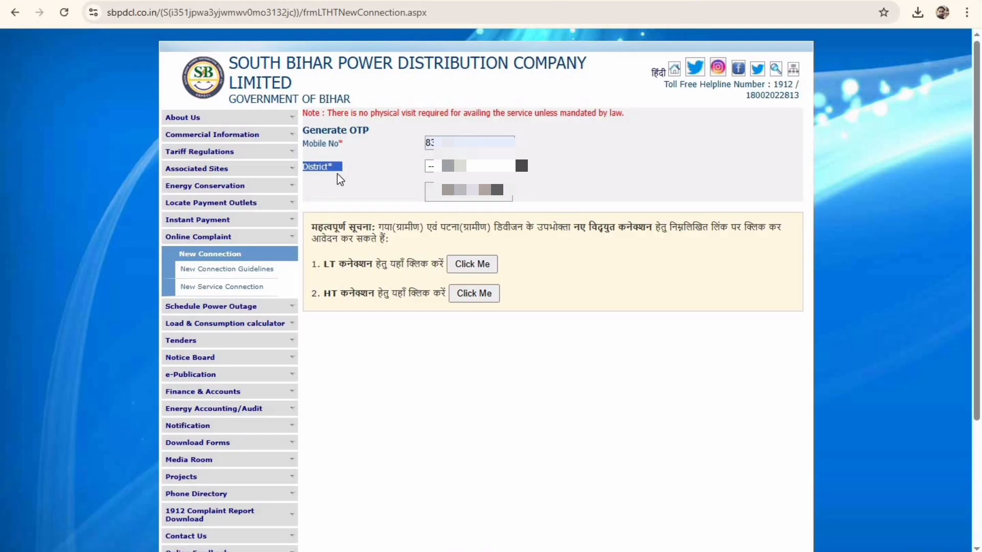
{"action": "left_click", "coordinate": [432, 166]}
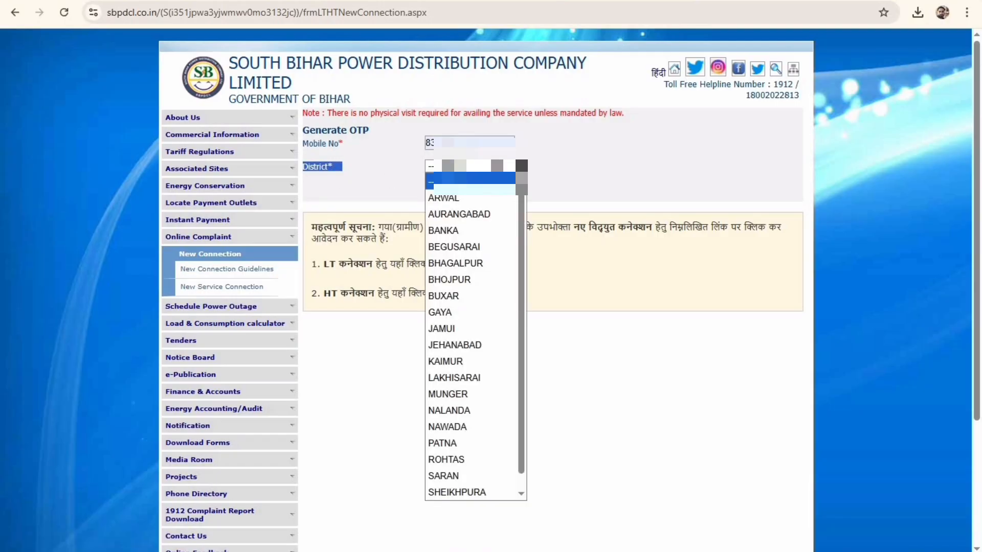
{"action": "left_click", "coordinate": [447, 460]}
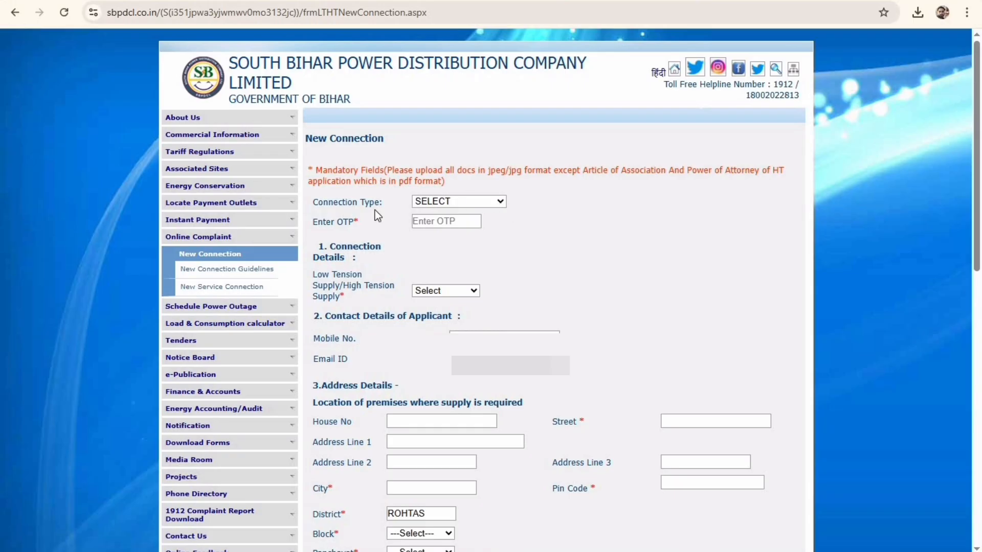
- Choose Domestic as the connection type, leaving the existing-connection answer as NO
{"action": "left_click_drag", "start_coordinate": [313, 202], "coordinate": [382, 204]}
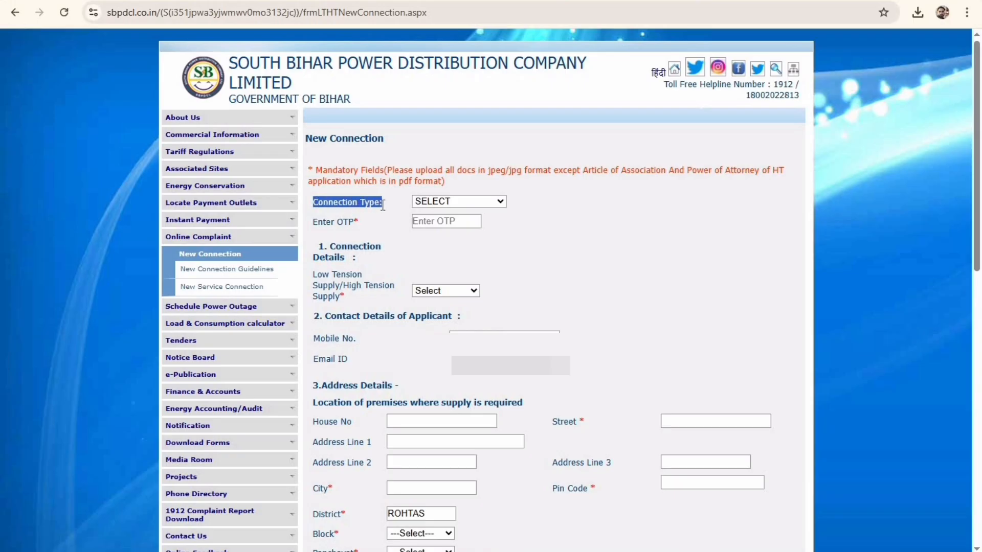
{"action": "left_click", "coordinate": [470, 203]}
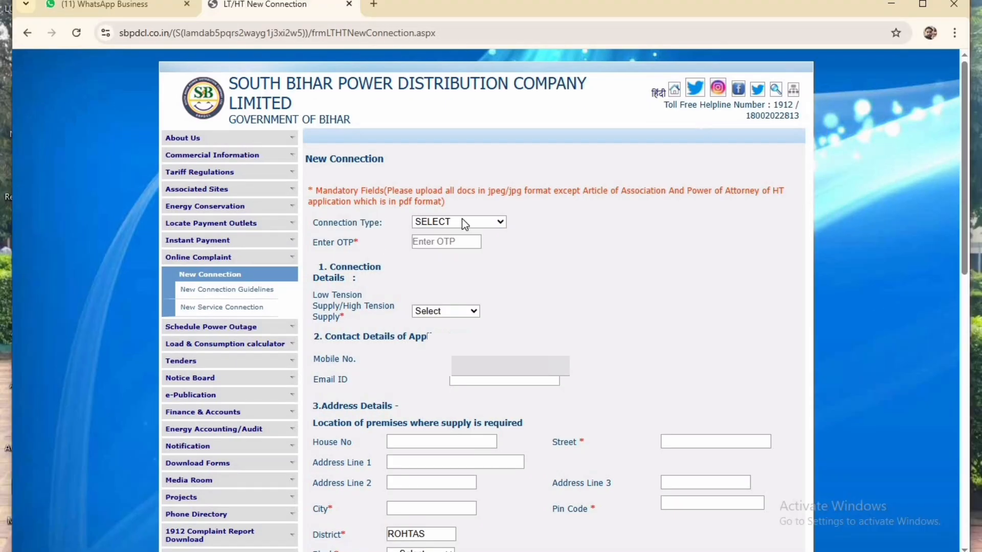
{"action": "left_click", "coordinate": [462, 219]}
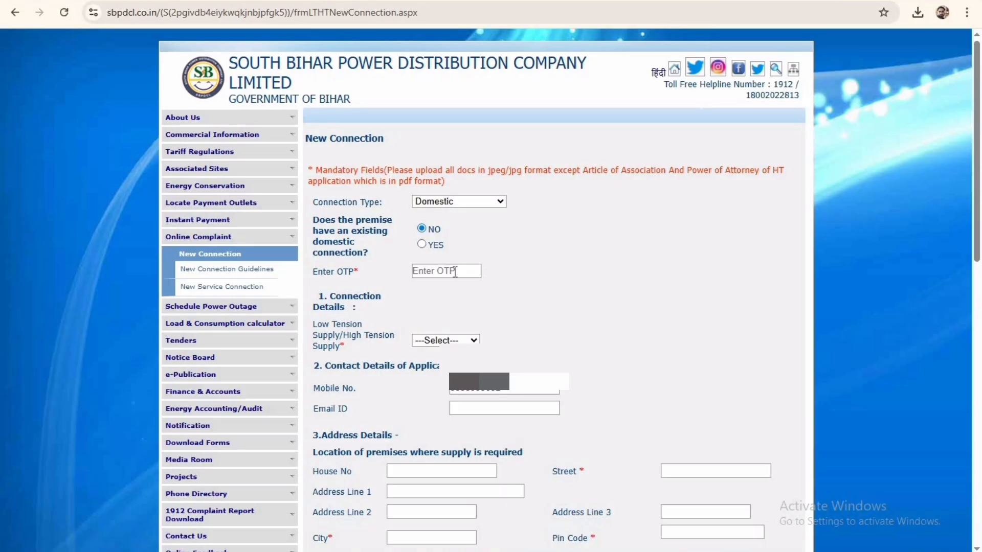
- Enter the received OTP and choose LT as the low/high tension supply type
{"action": "left_click", "coordinate": [454, 272]}
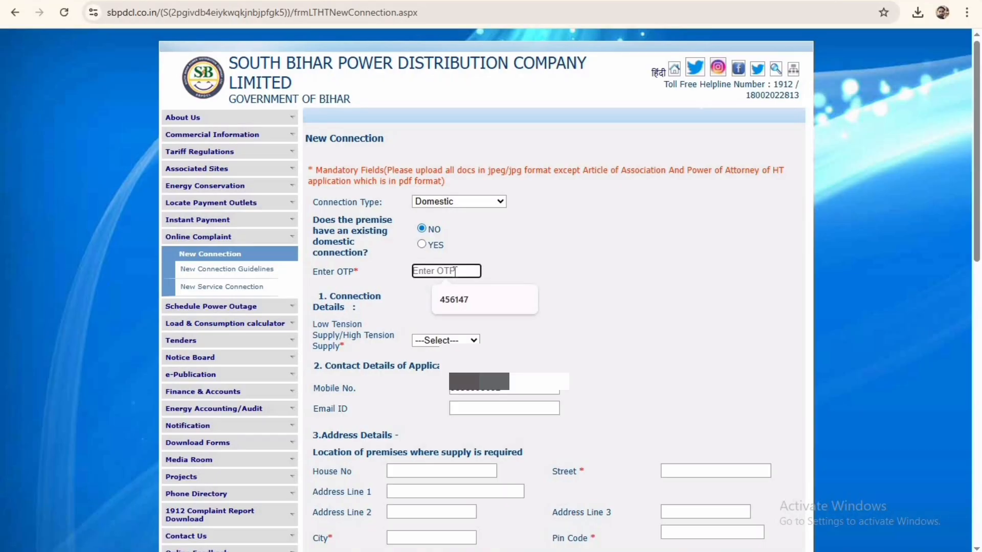
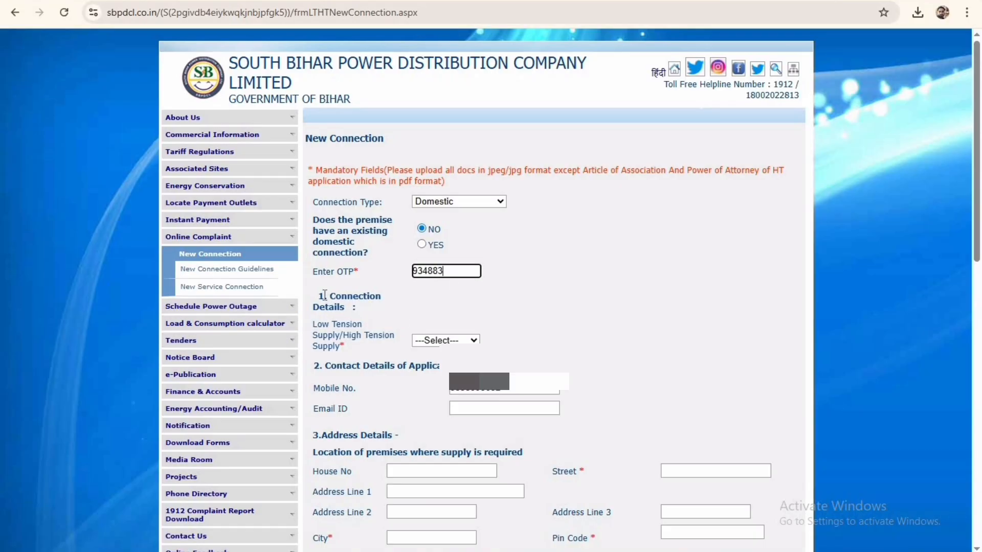
{"action": "left_click_drag", "start_coordinate": [324, 296], "coordinate": [422, 317]}
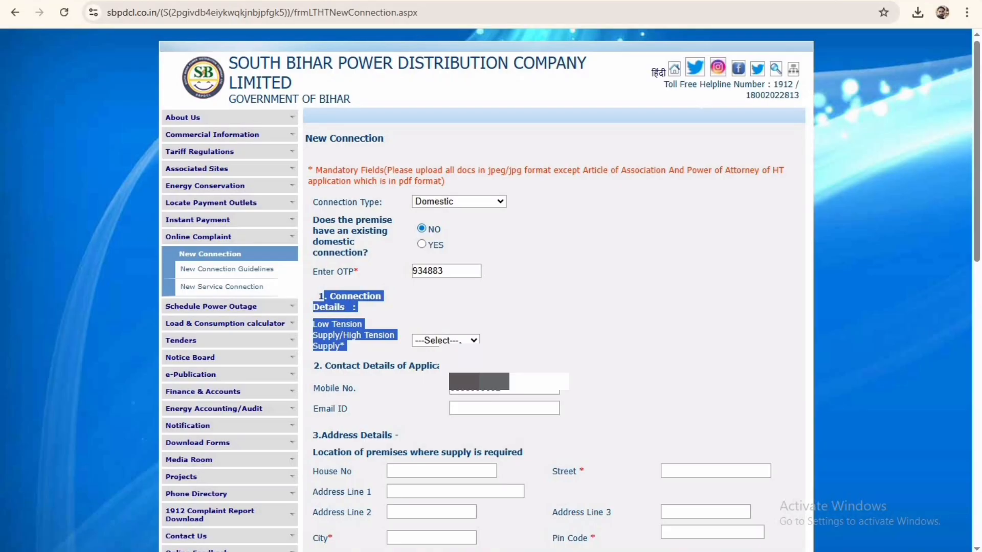
{"action": "left_click", "coordinate": [460, 342]}
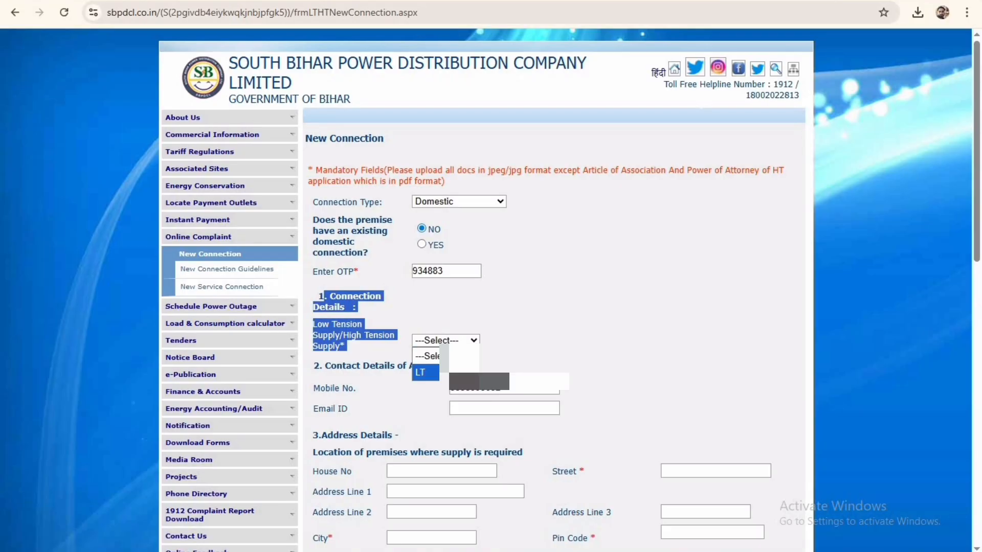
{"action": "left_click", "coordinate": [426, 373]}
{"action": "left_click", "coordinate": [526, 301]}
{"action": "scroll", "coordinate": [525, 302], "scroll_direction": "down", "scroll_amount": 3}
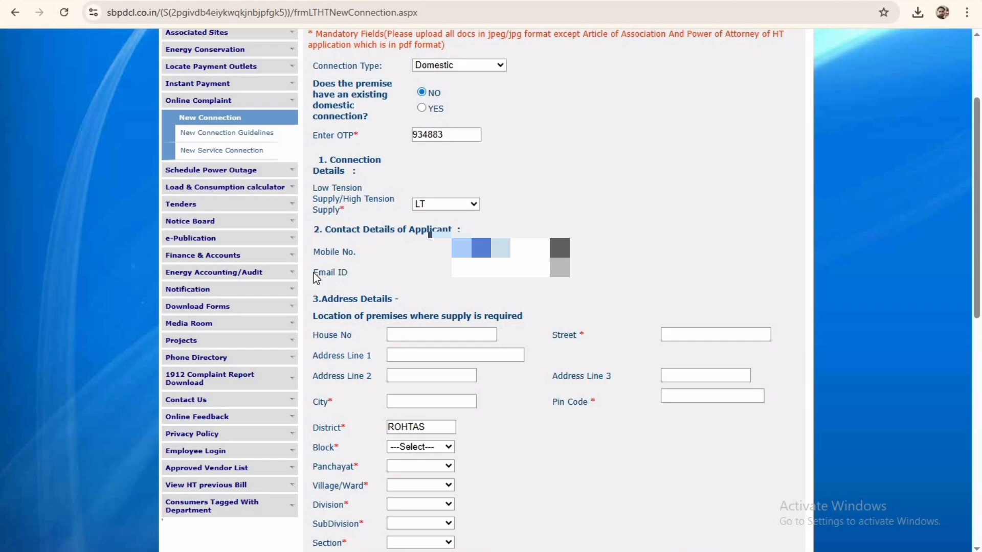
- Fill the house number and street from saved autofill suggestions
{"action": "left_click_drag", "start_coordinate": [313, 273], "coordinate": [325, 274]}
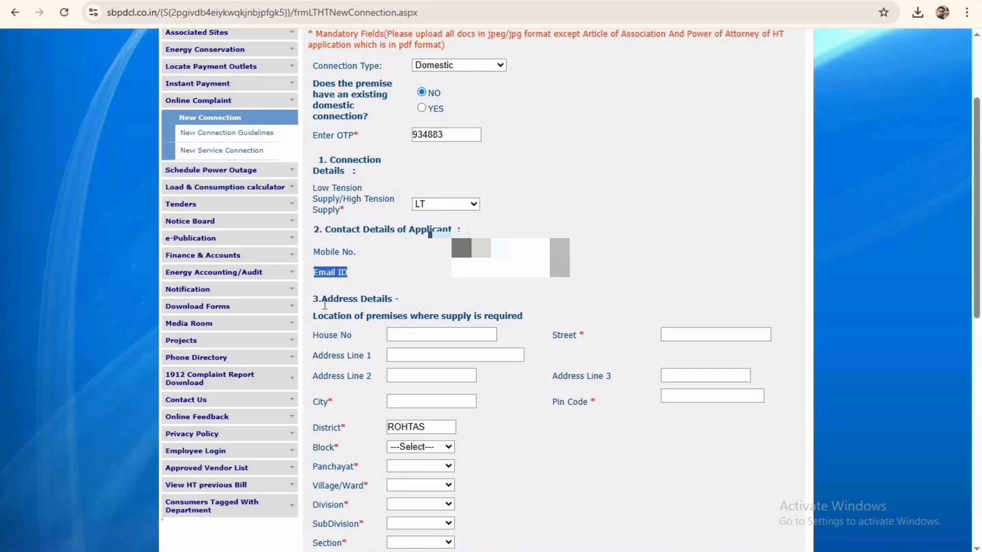
{"action": "left_click_drag", "start_coordinate": [321, 299], "coordinate": [392, 300]}
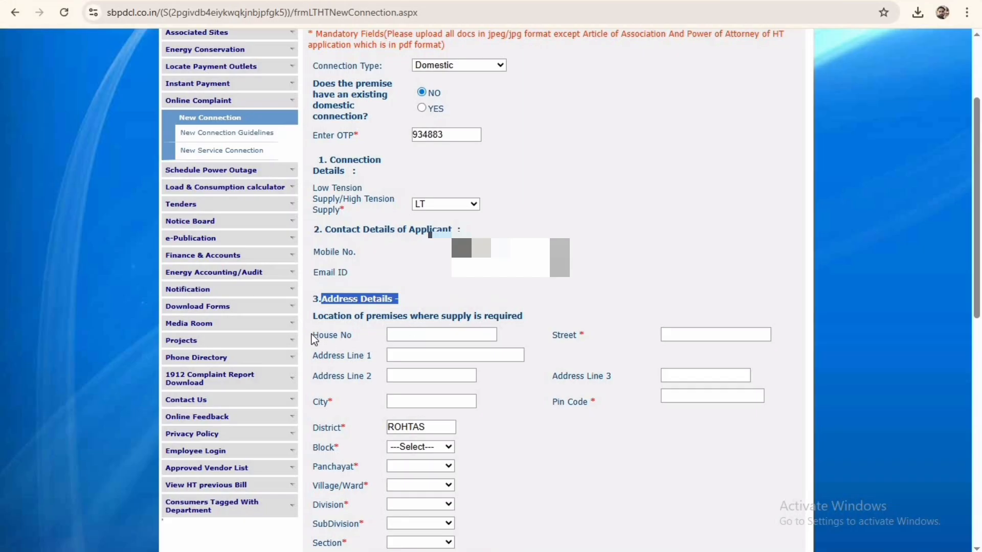
{"action": "left_click_drag", "start_coordinate": [313, 338], "coordinate": [357, 340]}
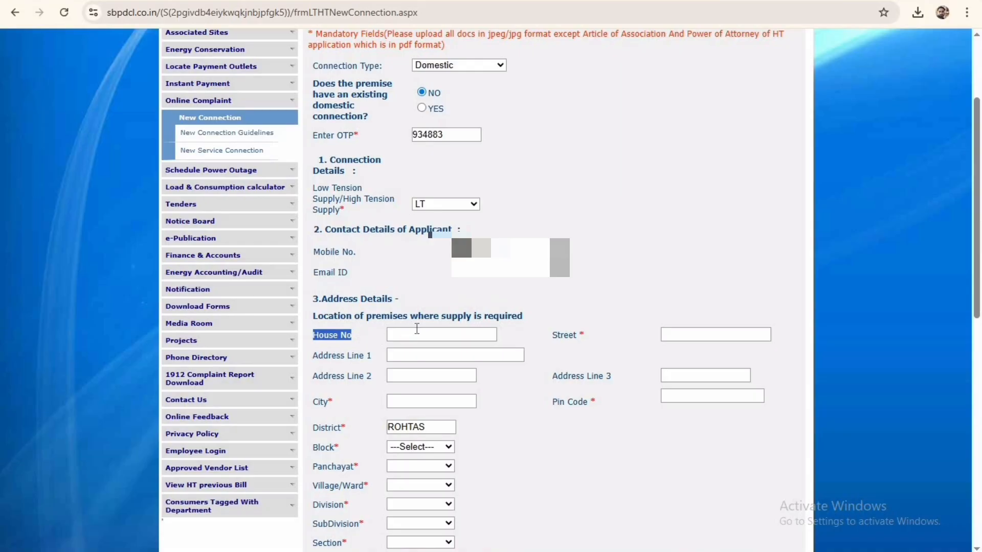
{"action": "left_click", "coordinate": [414, 333]}
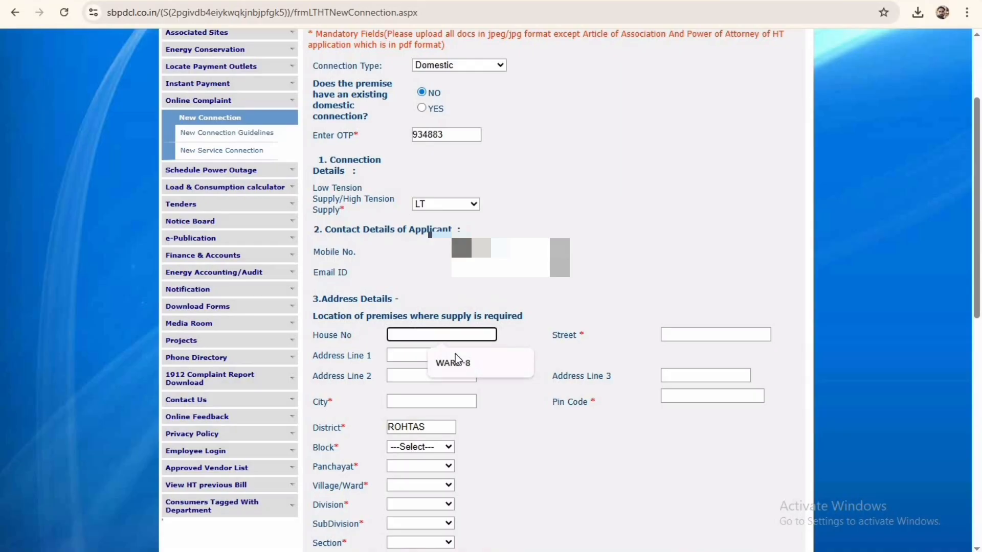
{"action": "left_click", "coordinate": [462, 359]}
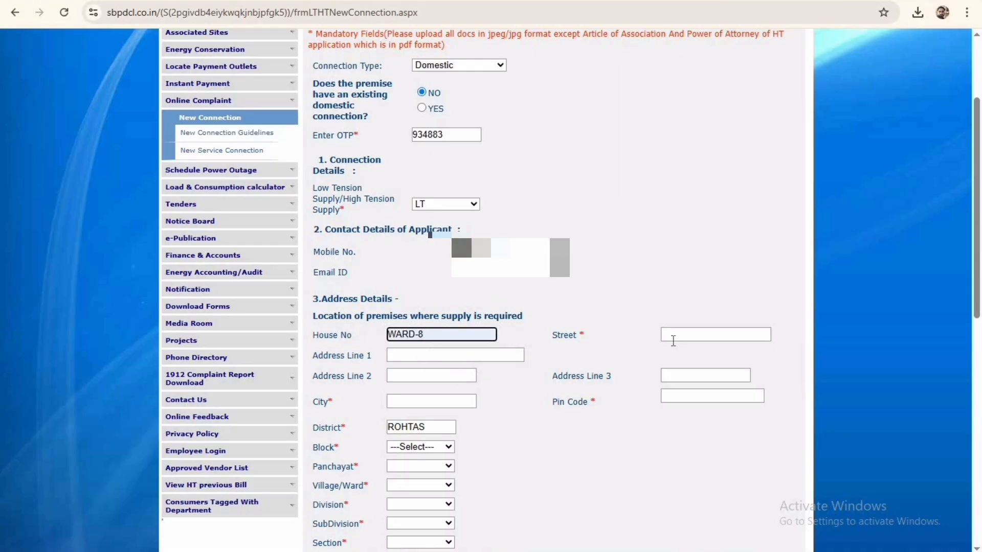
{"action": "left_click_drag", "start_coordinate": [585, 335], "coordinate": [554, 335]}
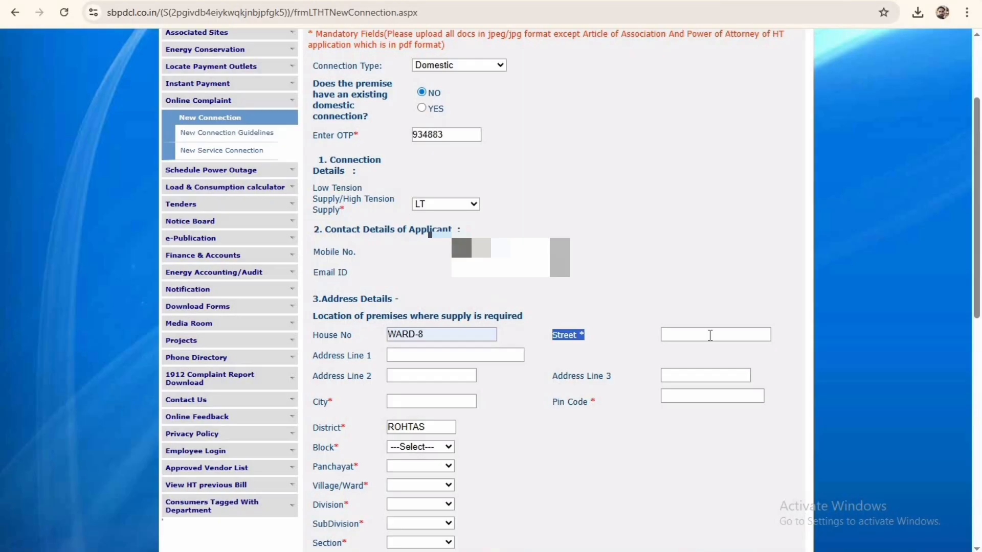
{"action": "left_click", "coordinate": [709, 335]}
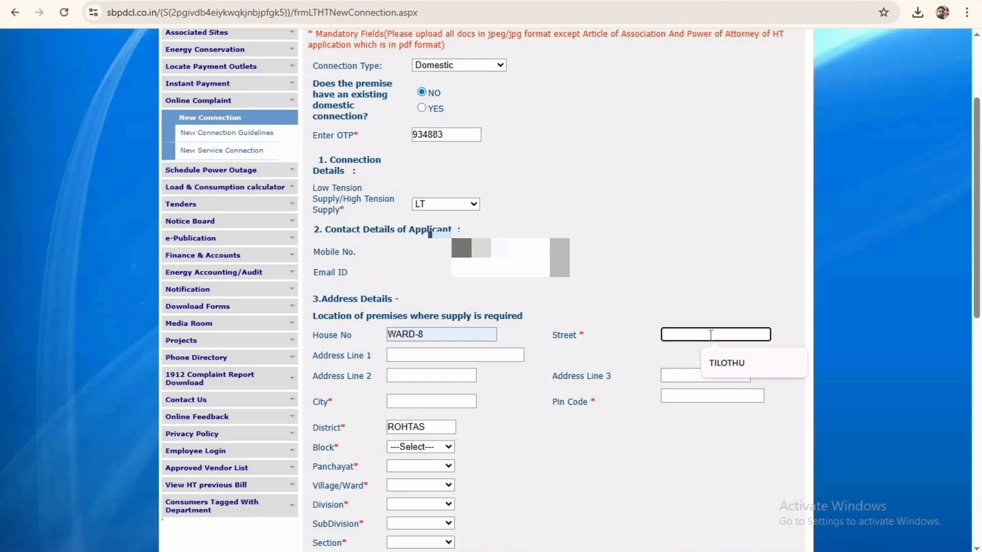
{"action": "left_click", "coordinate": [733, 364]}
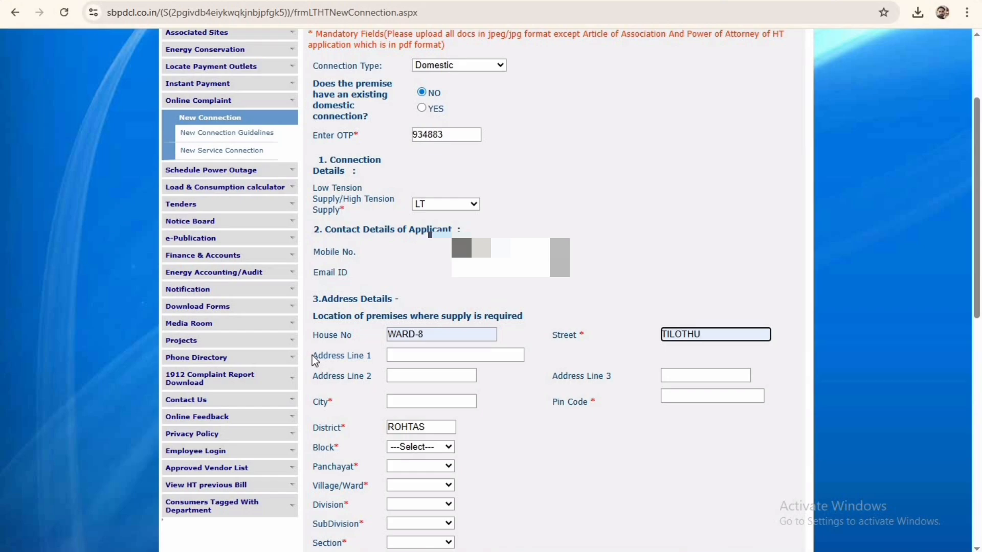
- Fill address lines 1 and 2 from autofill, completing line 3, city and pin code
{"action": "left_click_drag", "start_coordinate": [312, 355], "coordinate": [376, 364]}
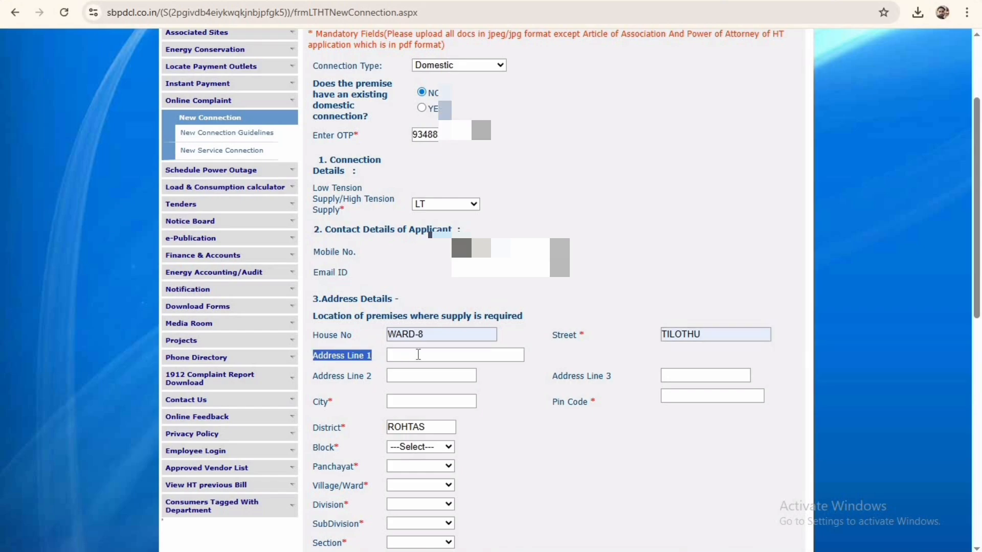
{"action": "left_click", "coordinate": [416, 355]}
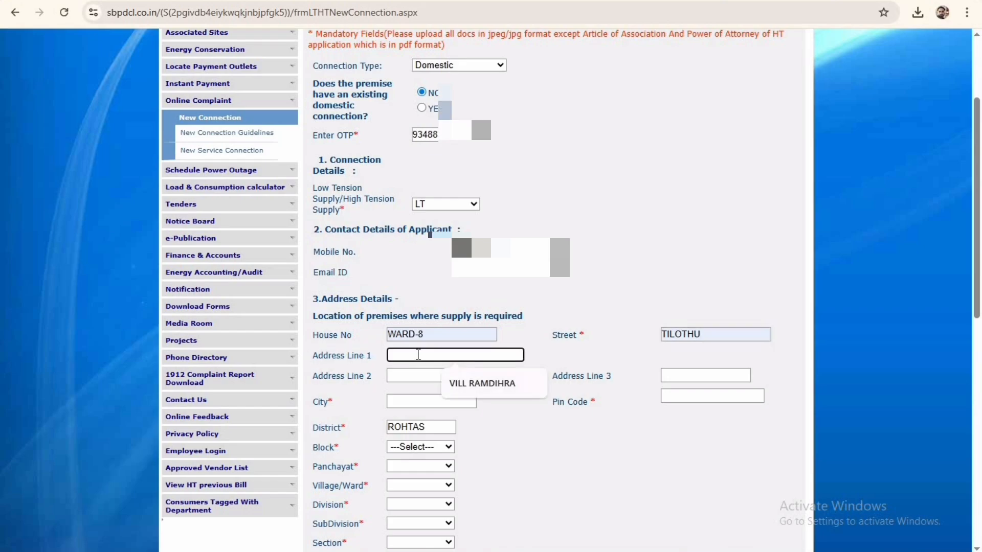
{"action": "left_click", "coordinate": [485, 384]}
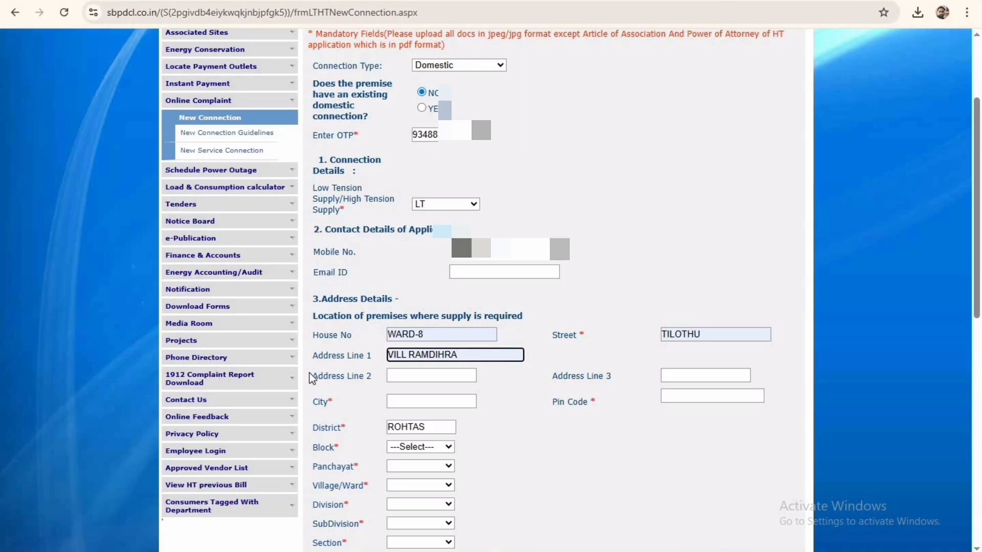
{"action": "left_click_drag", "start_coordinate": [311, 379], "coordinate": [375, 378]}
{"action": "left_click", "coordinate": [440, 376]}
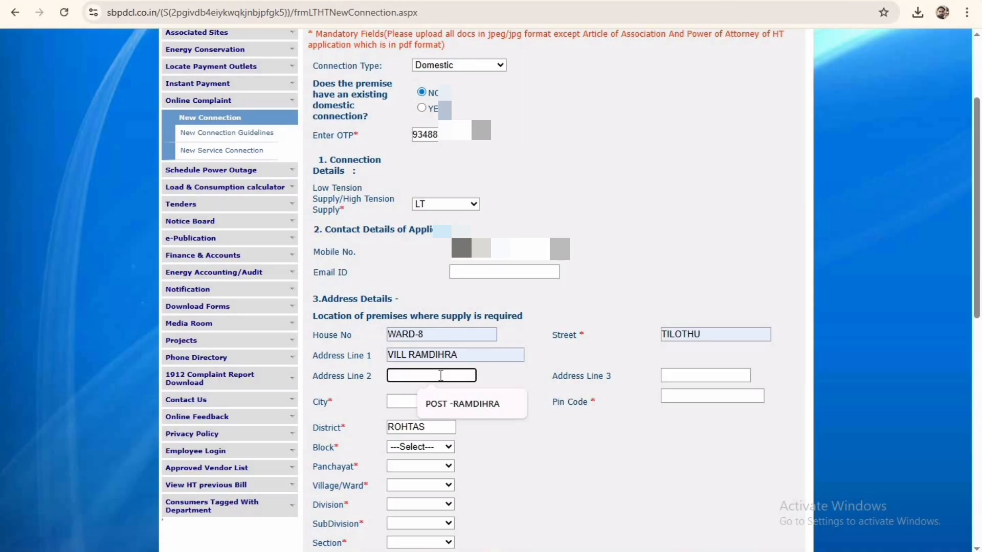
{"action": "left_click", "coordinate": [457, 407]}
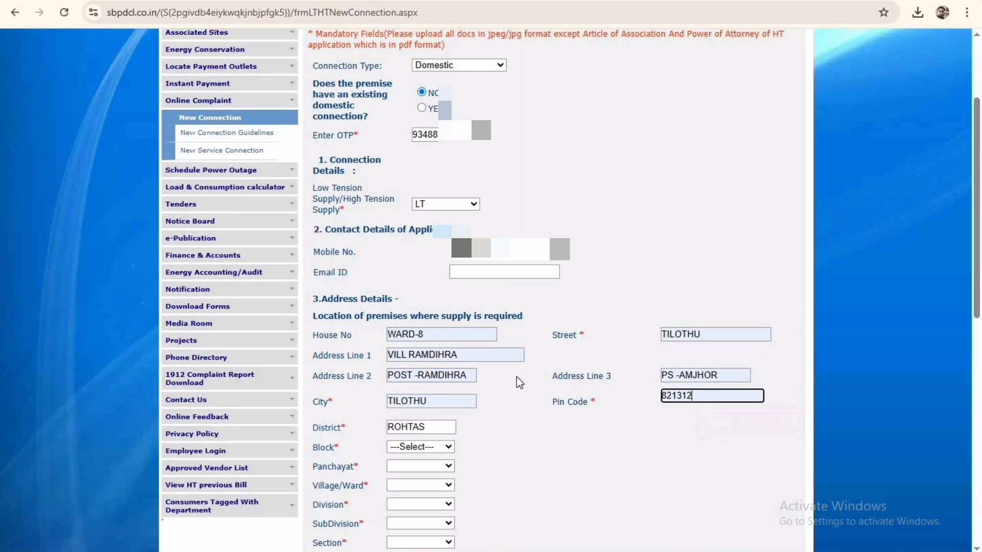
{"action": "scroll", "coordinate": [516, 376], "scroll_direction": "down", "scroll_amount": 3}
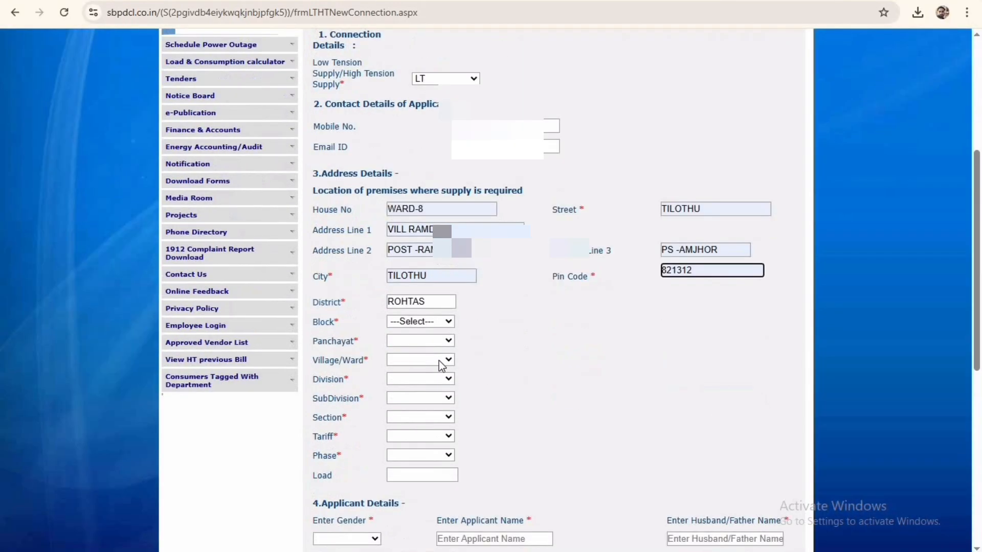
{"action": "left_click_drag", "start_coordinate": [313, 292], "coordinate": [342, 310]}
- Choose block Tilouthu, panchayat RAMDIHRA and village/ward Jago Dih
{"action": "left_click", "coordinate": [440, 313]}
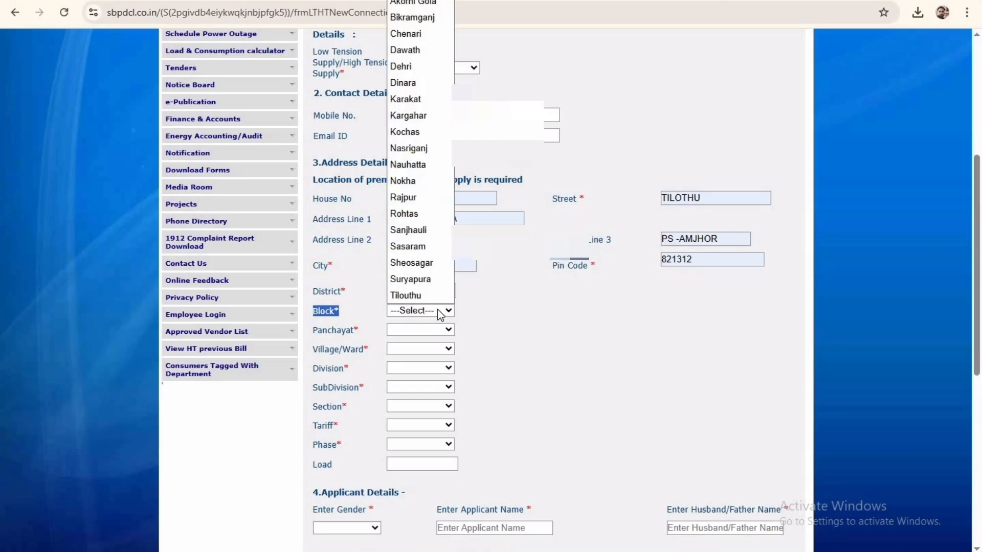
{"action": "left_click", "coordinate": [431, 295]}
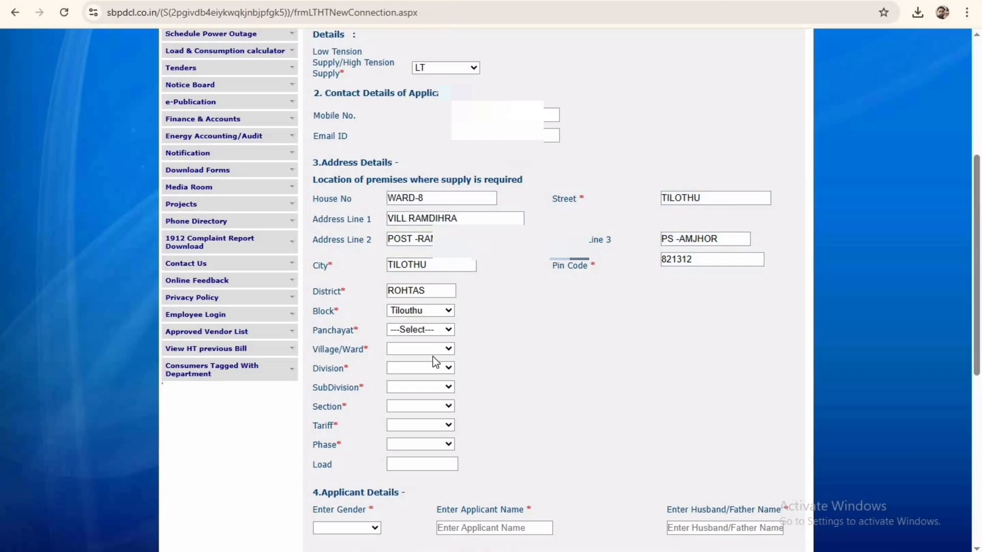
{"action": "left_click_drag", "start_coordinate": [314, 330], "coordinate": [447, 330]}
{"action": "left_click", "coordinate": [444, 331]}
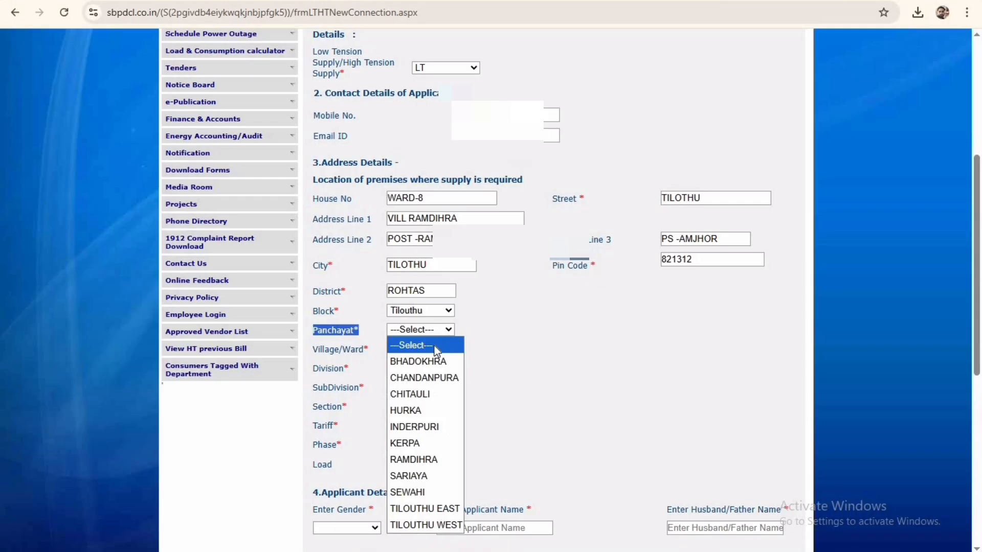
{"action": "left_click", "coordinate": [439, 461]}
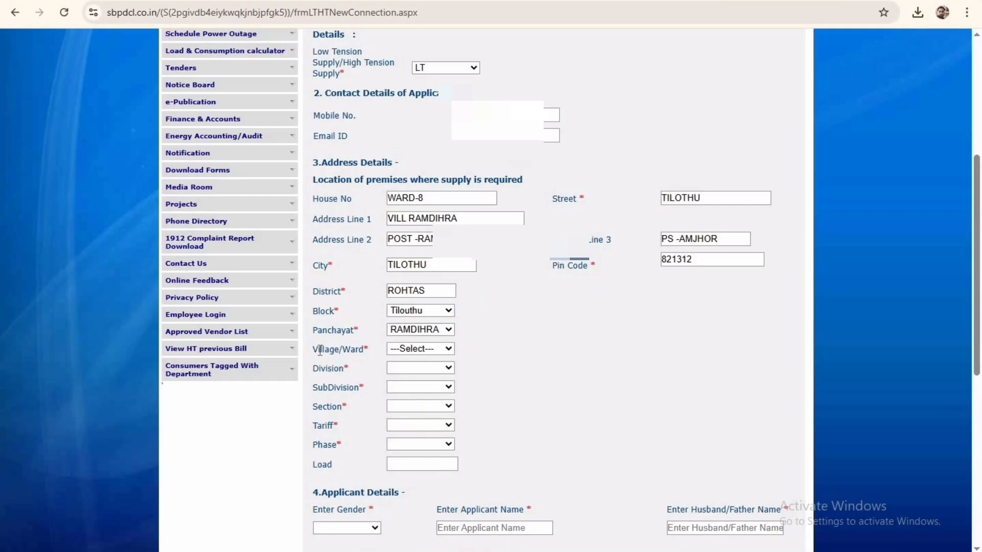
{"action": "left_click_drag", "start_coordinate": [313, 350], "coordinate": [429, 349]}
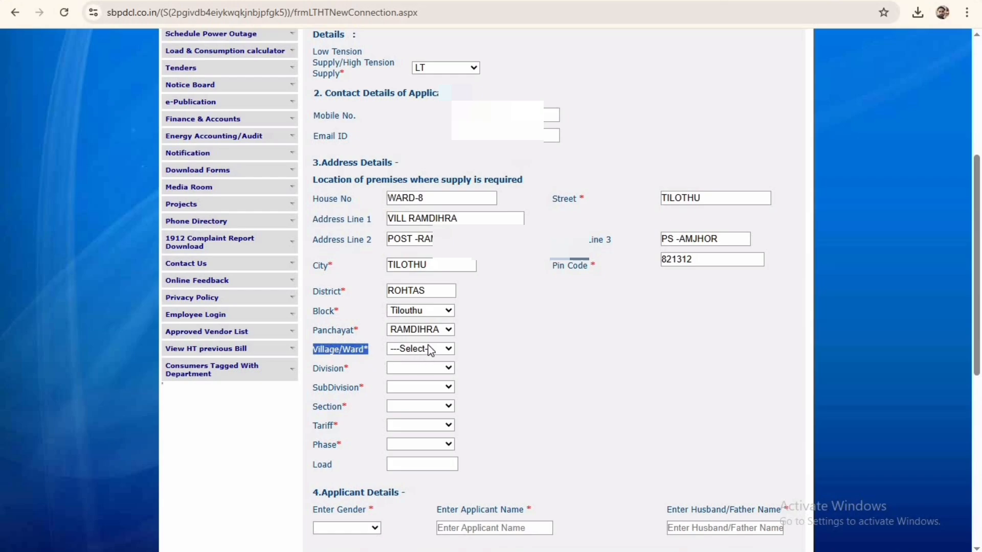
{"action": "left_click", "coordinate": [428, 346]}
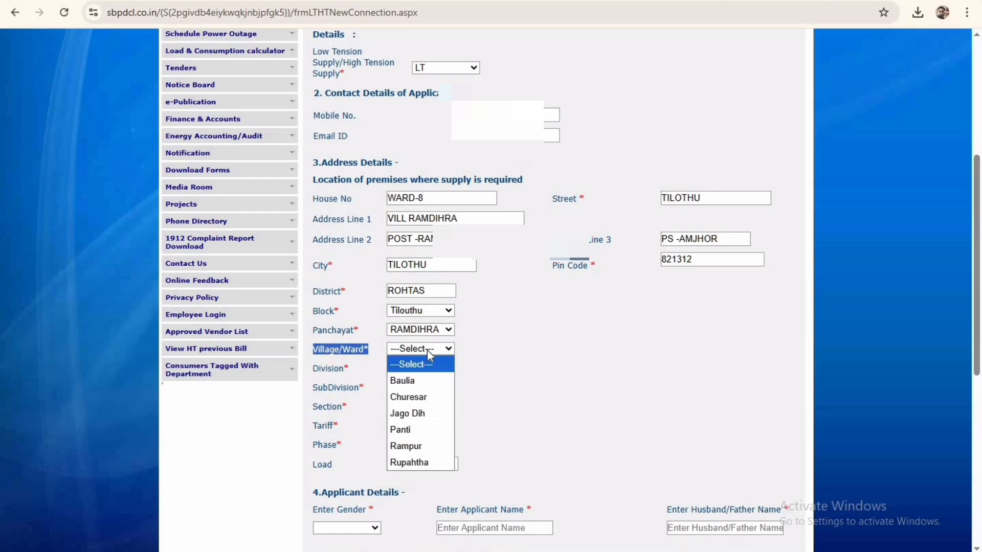
{"action": "left_click", "coordinate": [424, 413]}
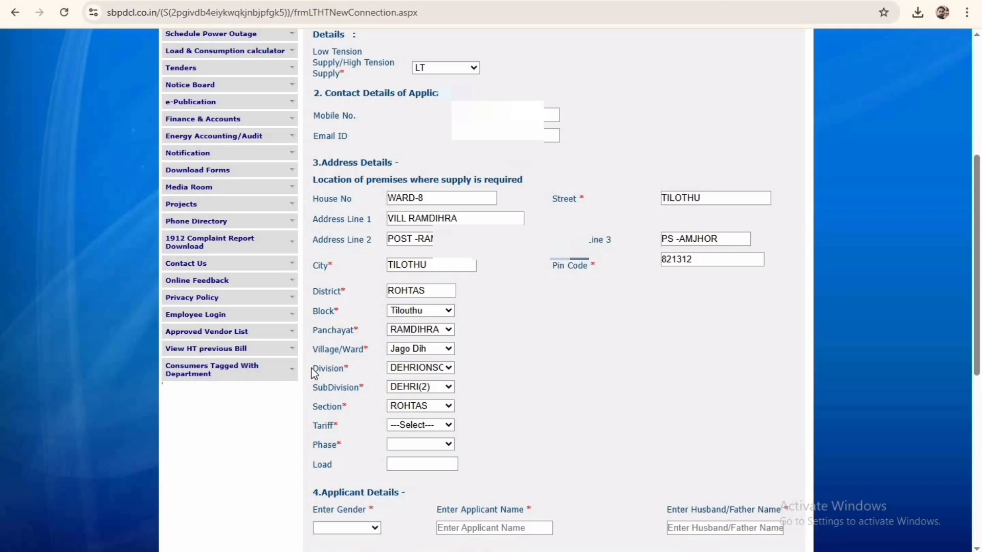
- Review the auto-filled Division, SubDivision DEHRI(2) and Section ROHTAS, and bring up the Tariff choices
{"action": "left_click_drag", "start_coordinate": [311, 368], "coordinate": [524, 387]}
{"action": "left_click", "coordinate": [307, 407]}
{"action": "triple_click", "coordinate": [345, 387]}
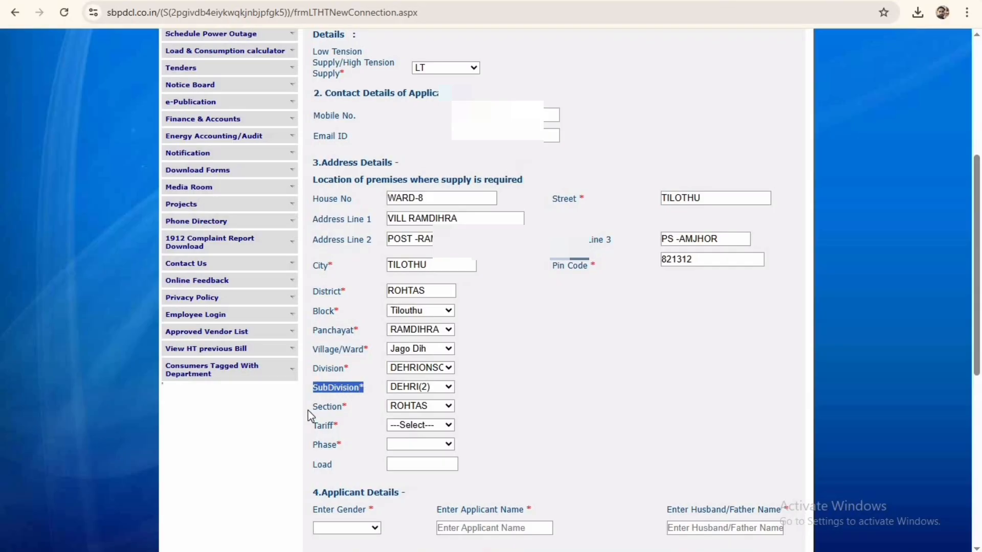
{"action": "left_click_drag", "start_coordinate": [309, 410], "coordinate": [350, 411]}
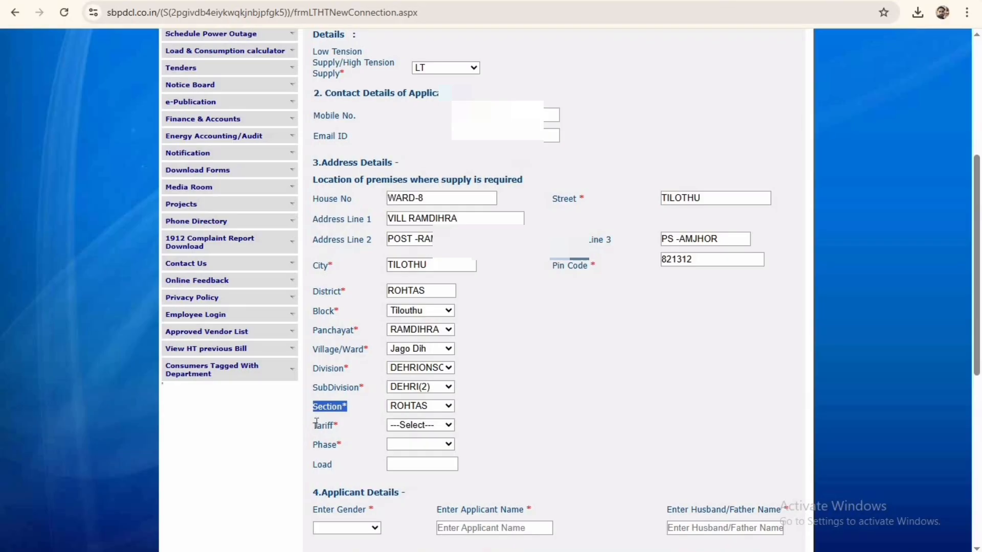
{"action": "left_click_drag", "start_coordinate": [314, 425], "coordinate": [325, 426]}
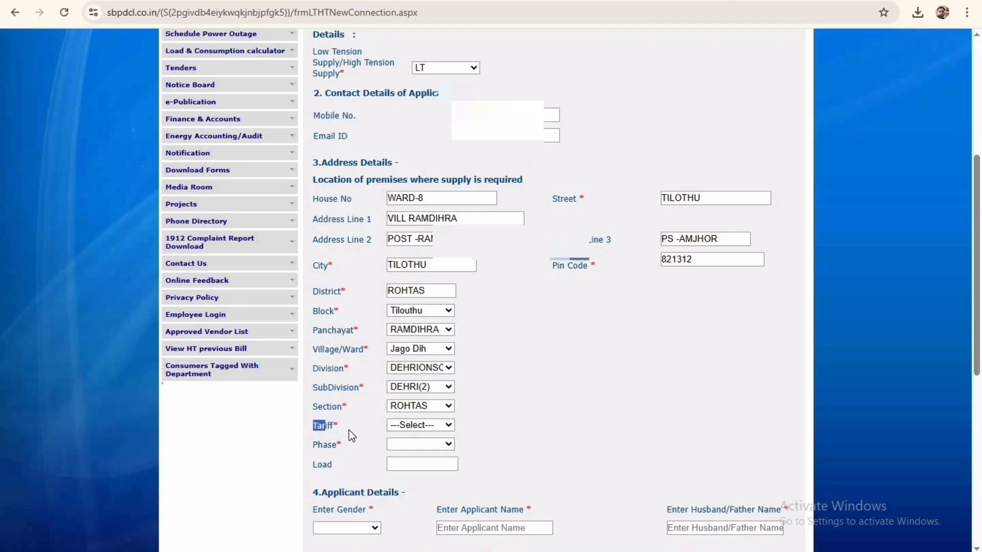
{"action": "left_click", "coordinate": [428, 429]}
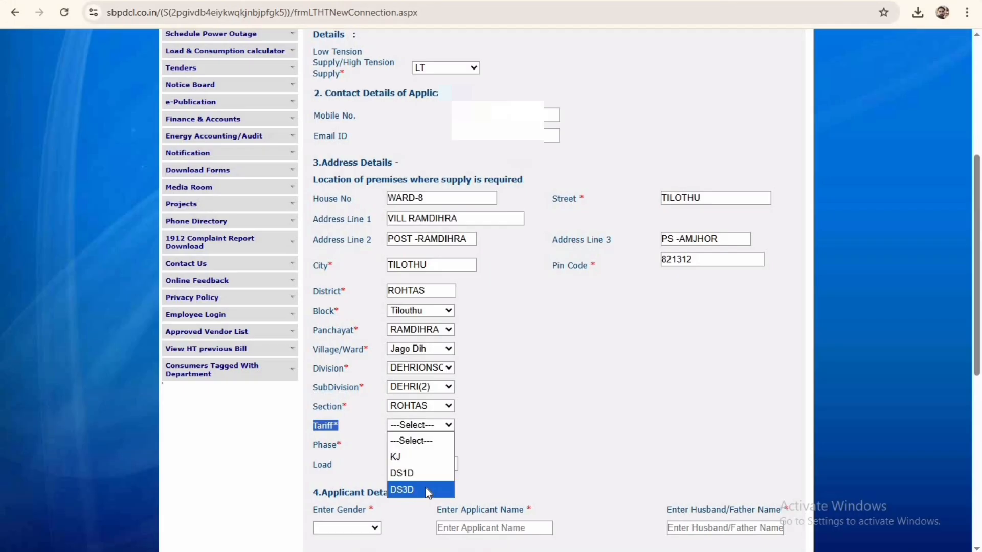
- Choose tariff DS1D, phase 1 and a connected load of 1 KV
{"action": "left_click", "coordinate": [422, 471]}
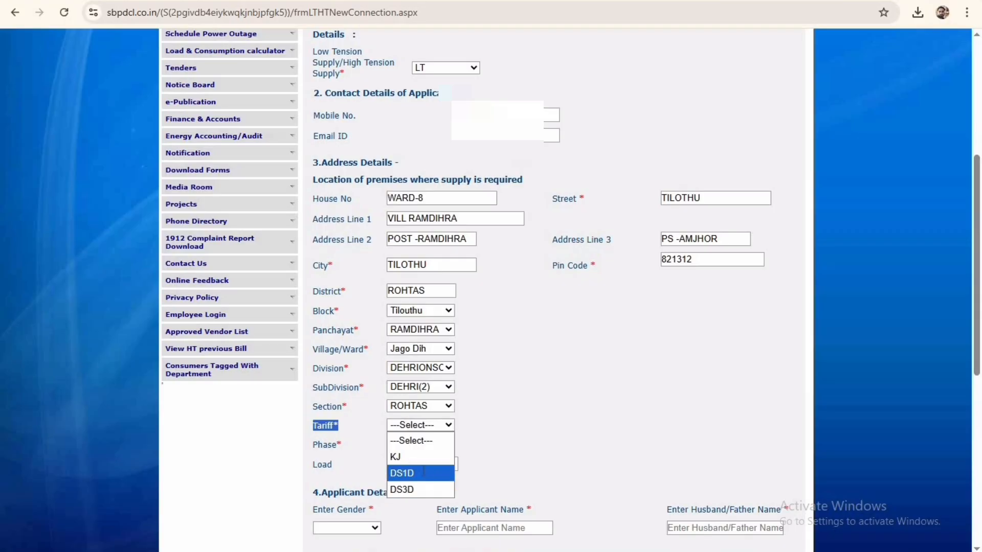
{"action": "left_click", "coordinate": [423, 471]}
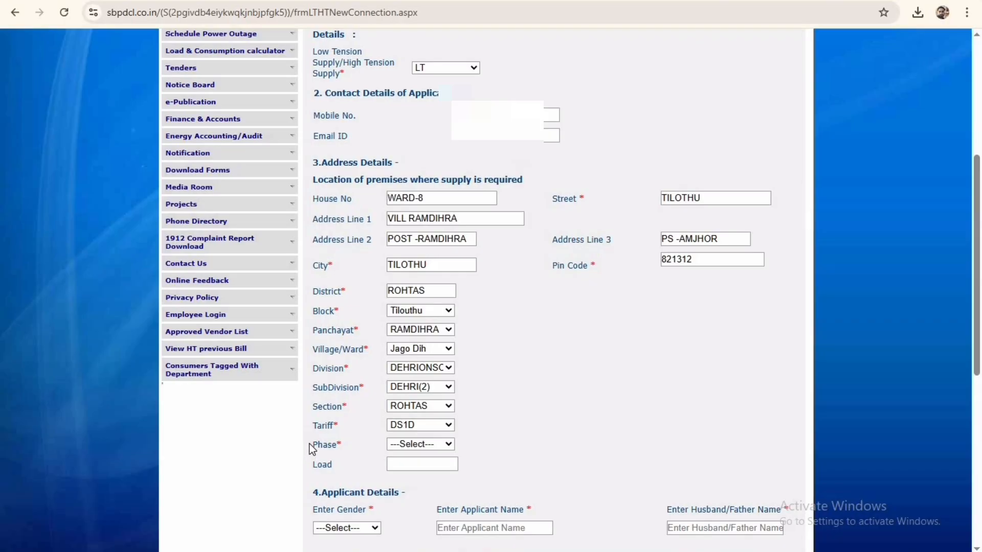
{"action": "left_click", "coordinate": [439, 445]}
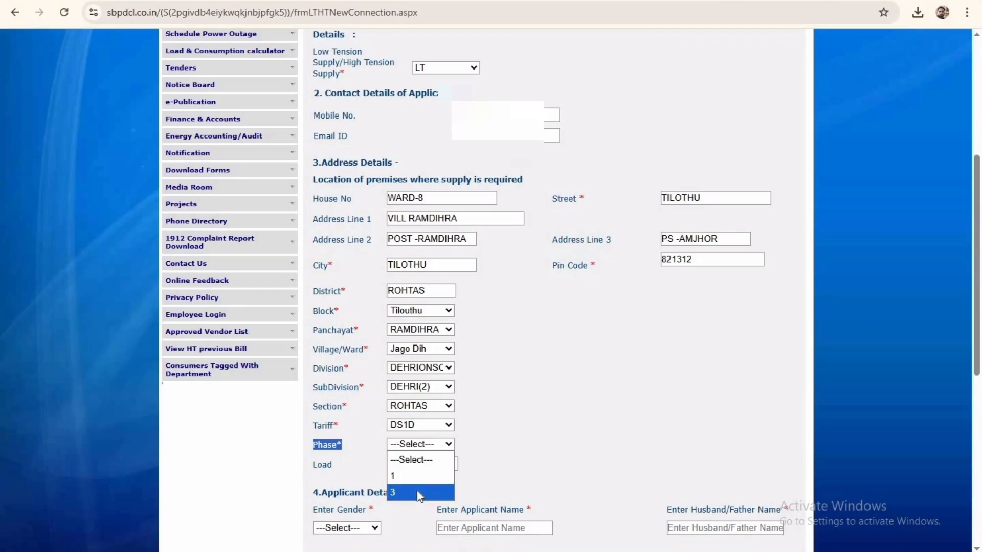
{"action": "left_click", "coordinate": [415, 476]}
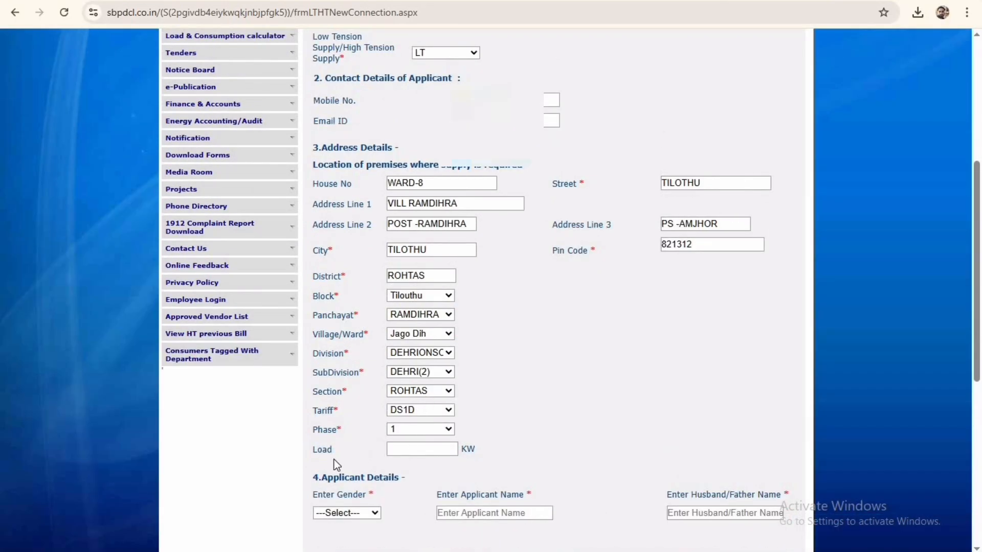
{"action": "left_click_drag", "start_coordinate": [313, 450], "coordinate": [342, 456]}
{"action": "left_click", "coordinate": [421, 453]}
{"action": "left_click", "coordinate": [428, 477]}
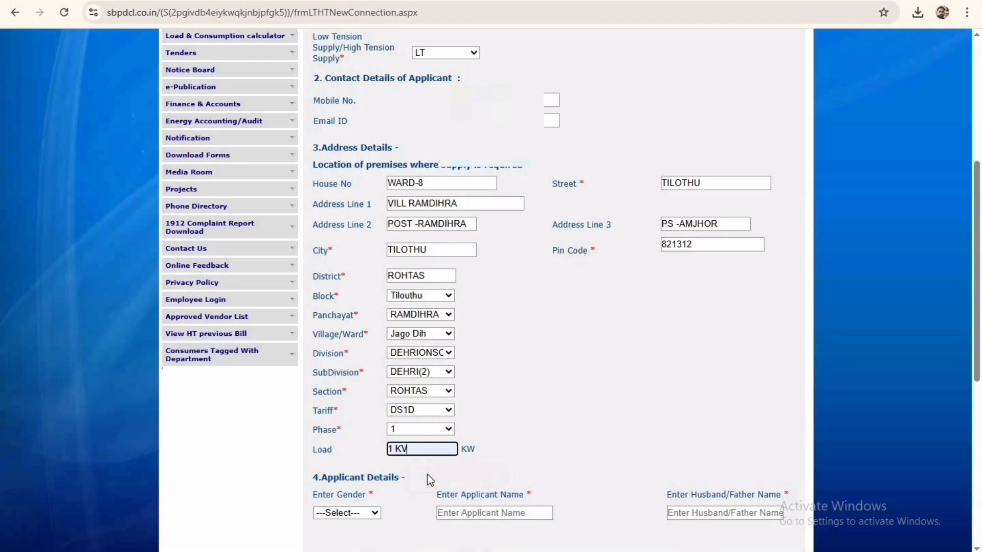
{"action": "scroll", "coordinate": [382, 456], "scroll_direction": "down", "scroll_amount": 1}
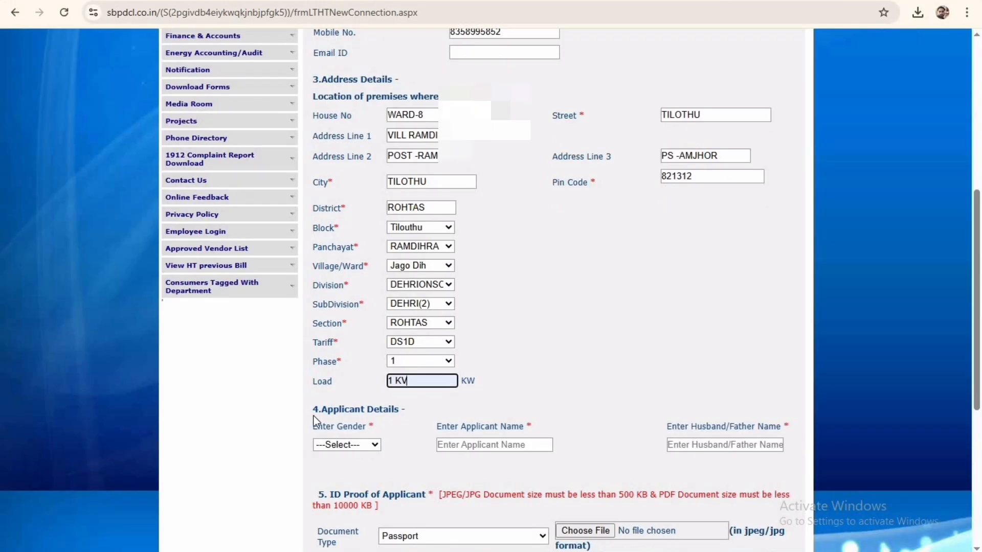
- Set the applicant's gender to Female
{"action": "left_click_drag", "start_coordinate": [320, 411], "coordinate": [412, 415]}
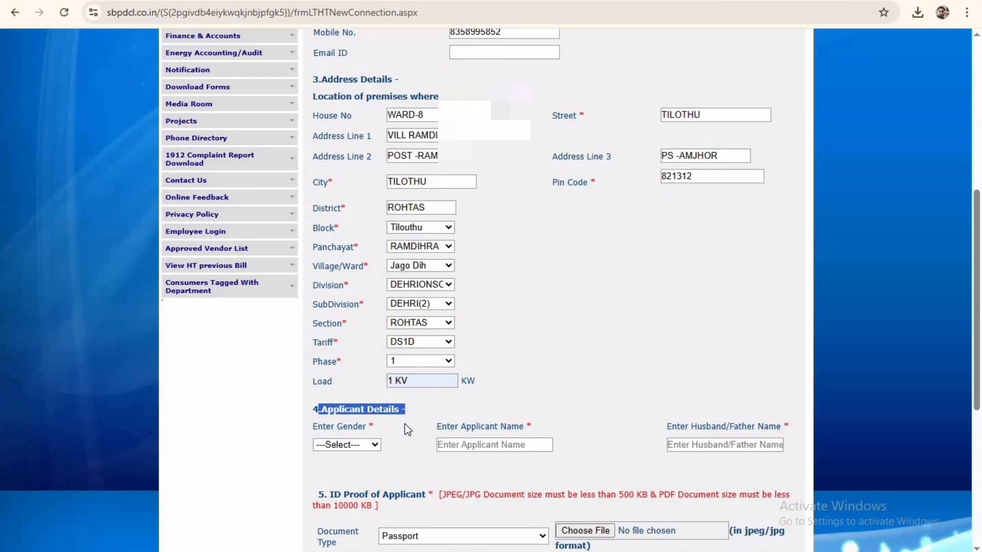
{"action": "left_click", "coordinate": [364, 445]}
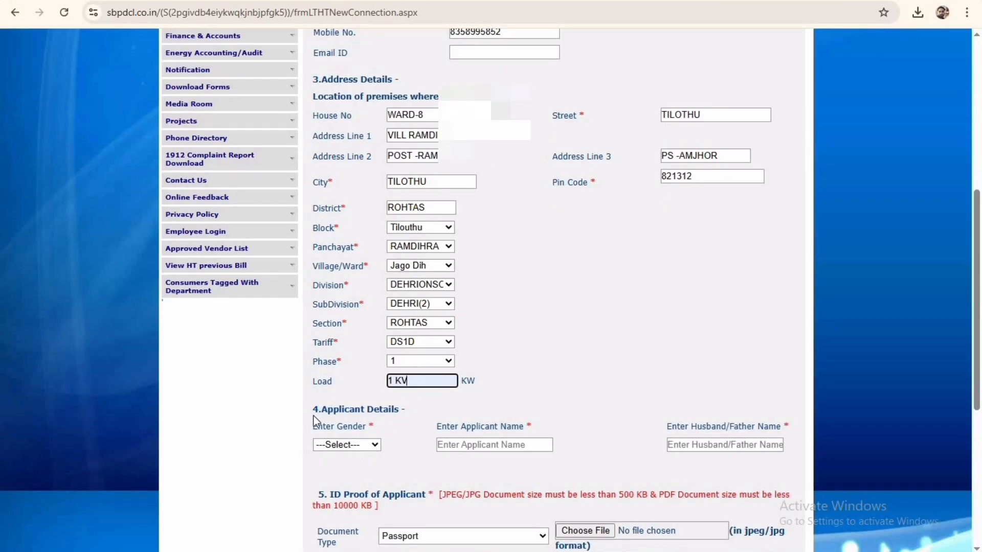
{"action": "left_click_drag", "start_coordinate": [319, 410], "coordinate": [412, 415]}
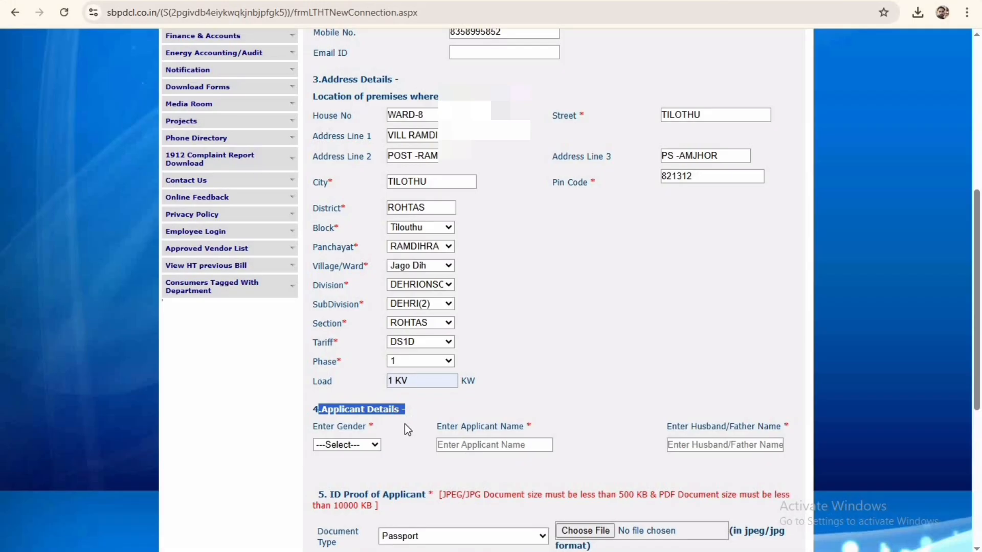
{"action": "left_click", "coordinate": [366, 448]}
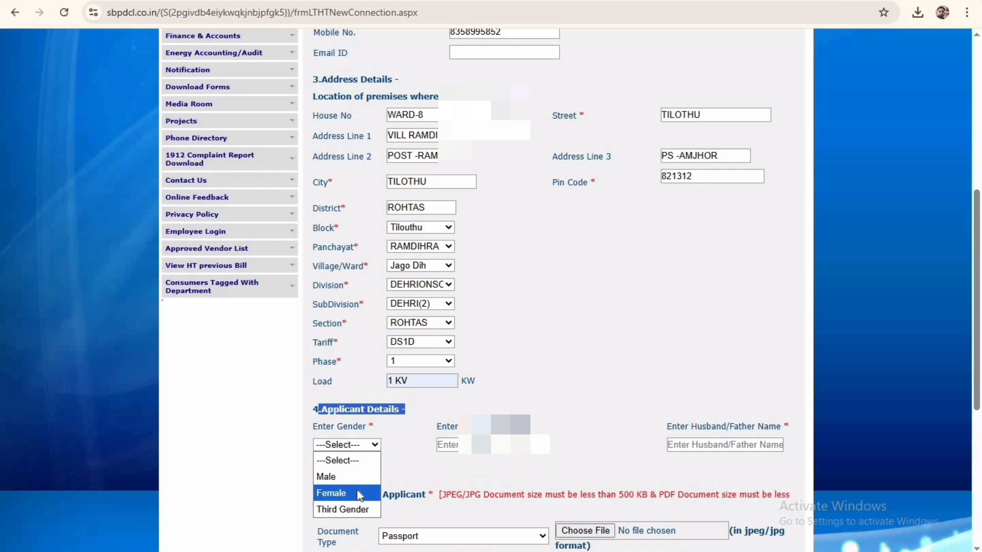
{"action": "left_click", "coordinate": [360, 495]}
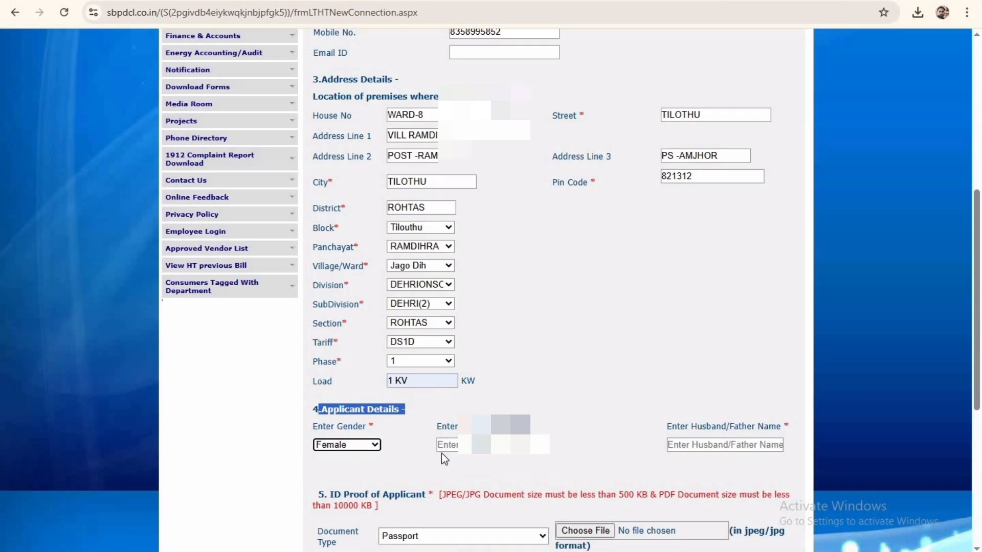
- Fill the applicant's name and husband/father name from saved autofill suggestions
{"action": "left_click_drag", "start_coordinate": [436, 425], "coordinate": [530, 426]}
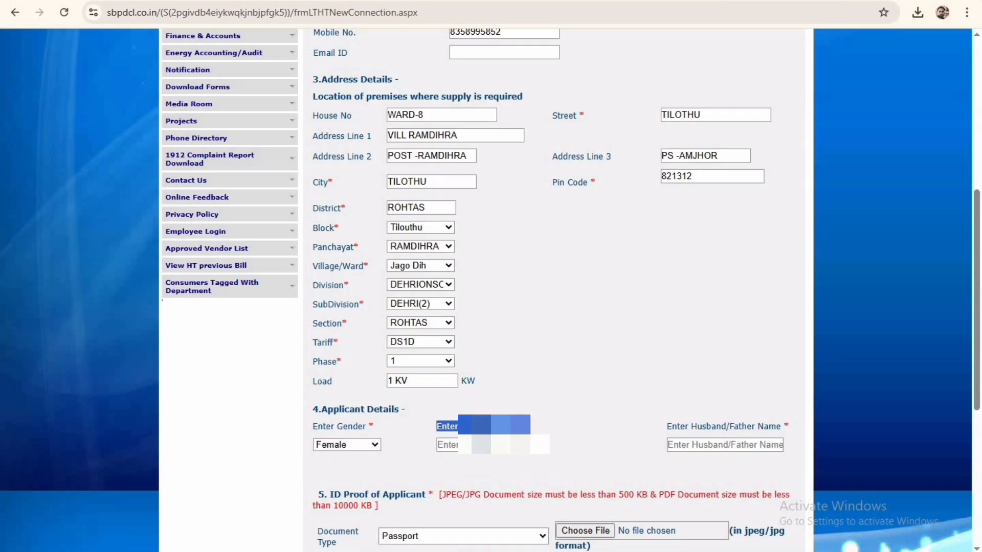
{"action": "left_click", "coordinate": [492, 445]}
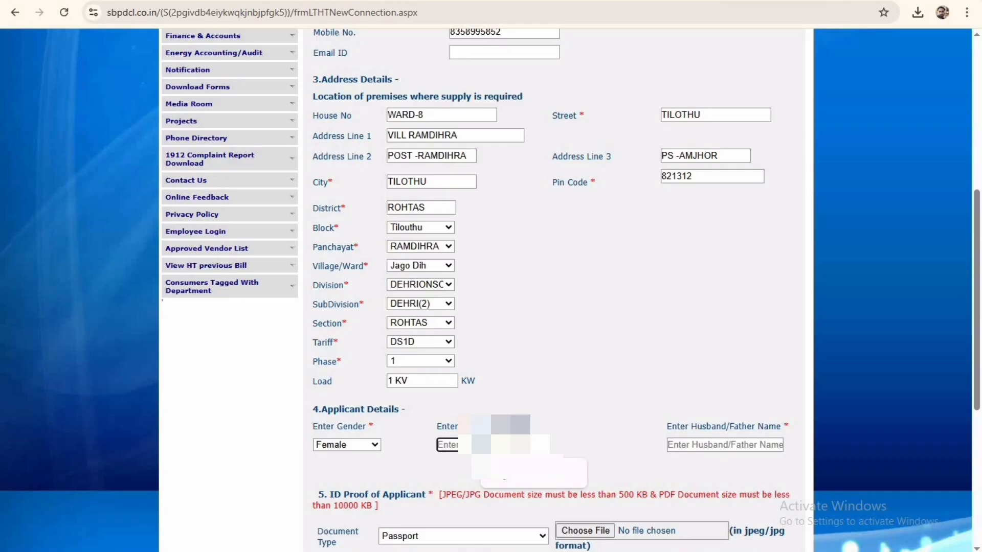
{"action": "left_click", "coordinate": [503, 472]}
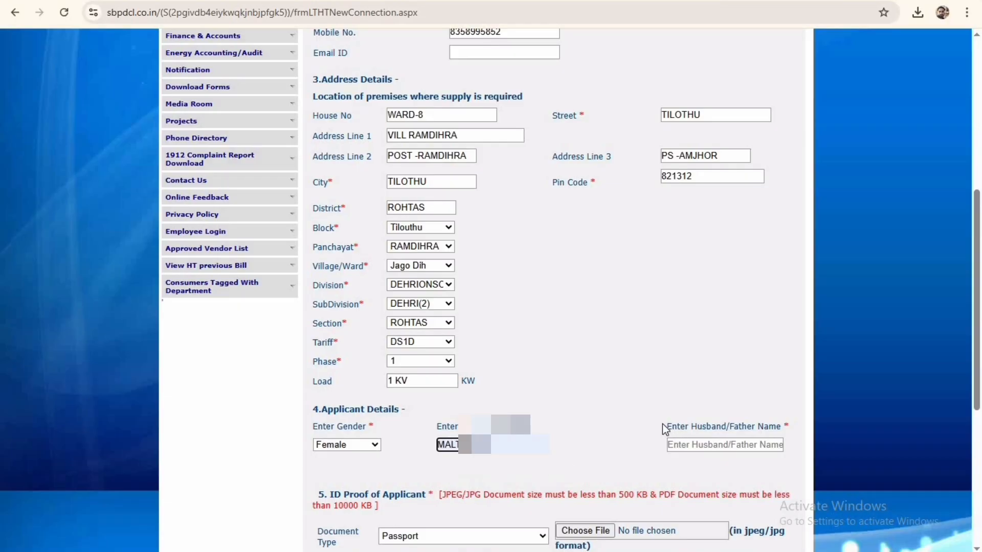
{"action": "left_click_drag", "start_coordinate": [665, 426], "coordinate": [786, 422]}
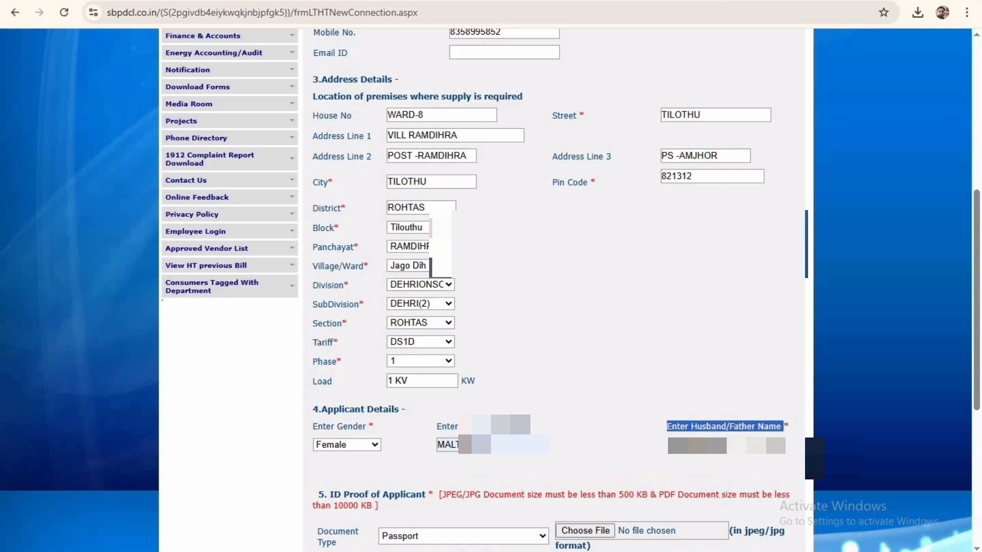
{"action": "left_click", "coordinate": [736, 446]}
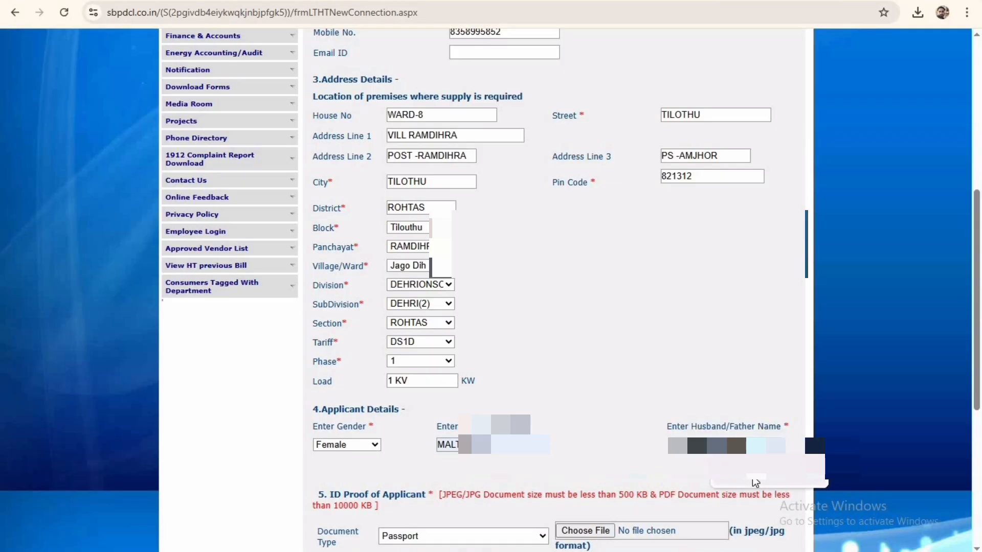
{"action": "left_click", "coordinate": [756, 476]}
{"action": "scroll", "coordinate": [601, 358], "scroll_direction": "down", "scroll_amount": 4}
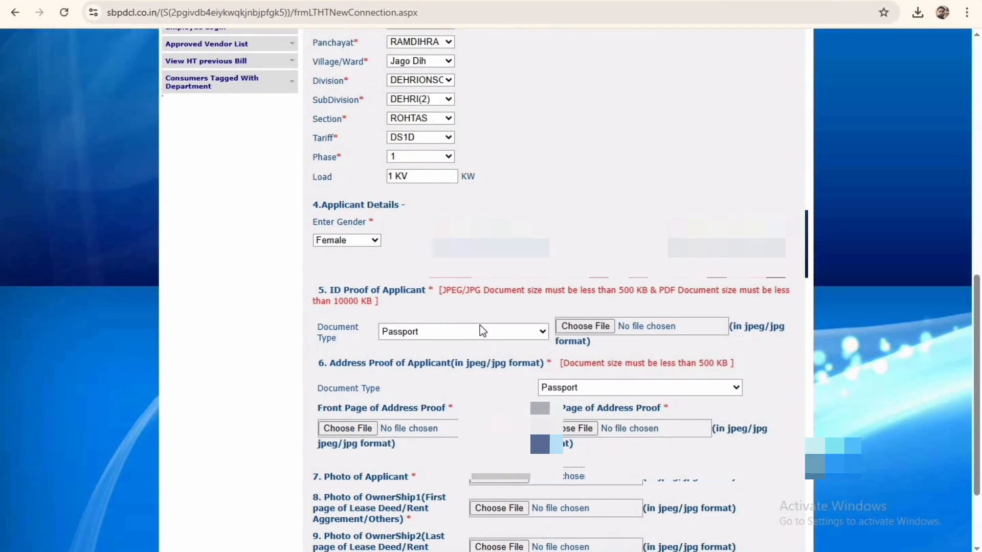
- Choose Aadhar Card as the ID proof document type
{"action": "left_click_drag", "start_coordinate": [311, 329], "coordinate": [358, 338]}
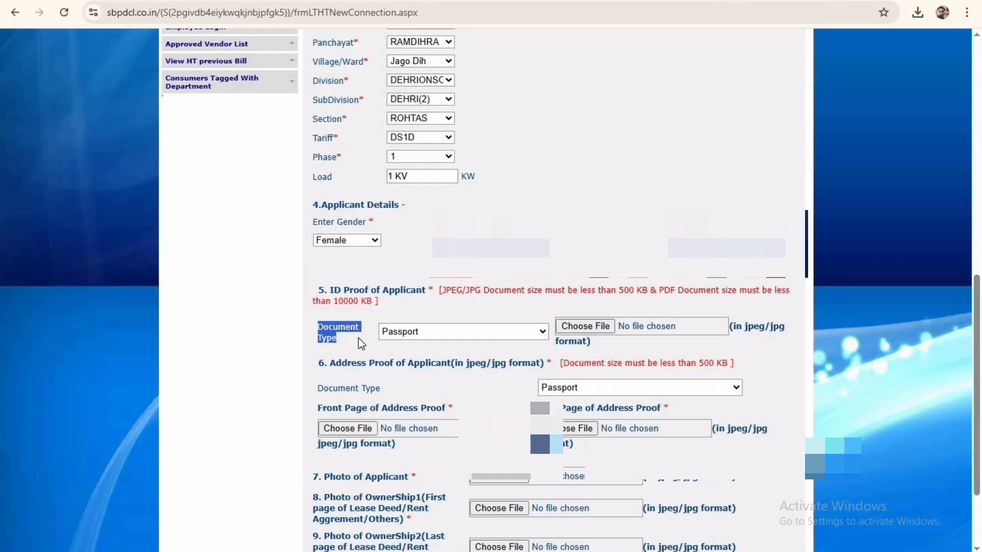
{"action": "left_click", "coordinate": [473, 334]}
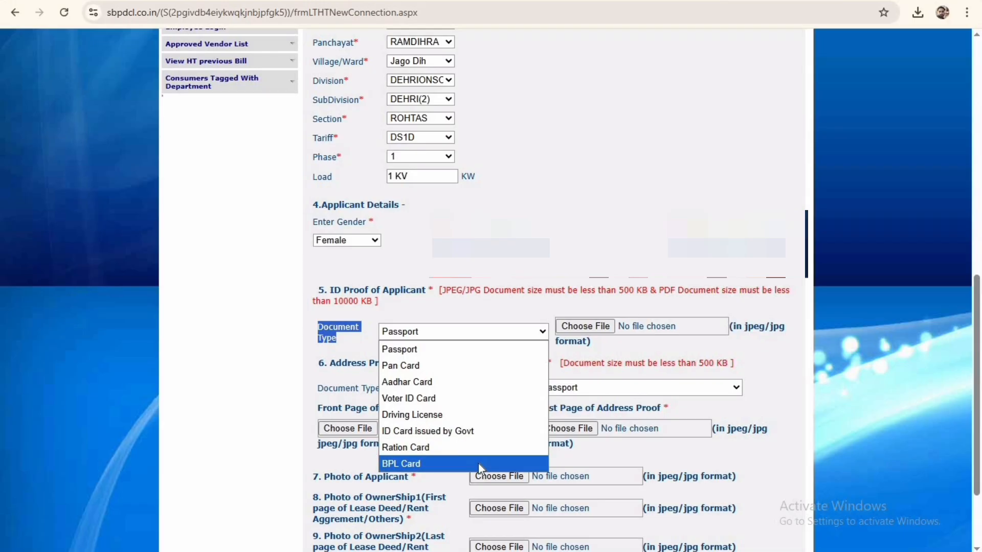
{"action": "left_click", "coordinate": [441, 376]}
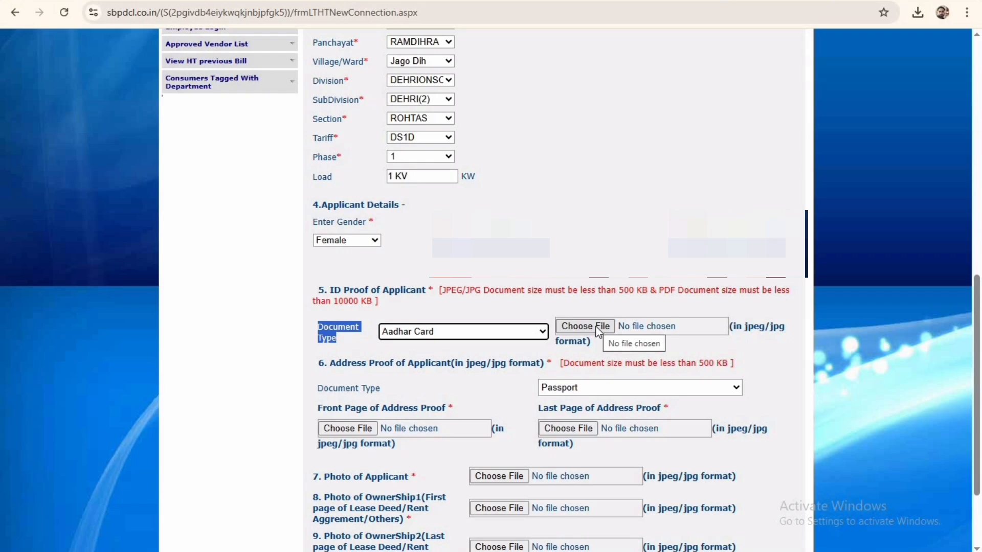
- Choose Aadhar Card as the address proof document type
{"action": "left_click", "coordinate": [343, 367]}
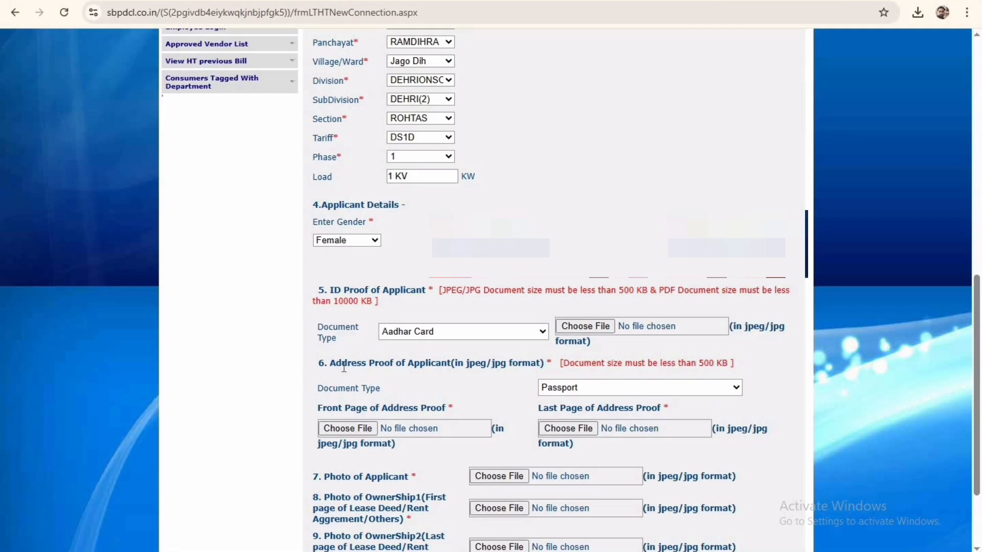
{"action": "left_click_drag", "start_coordinate": [343, 367], "coordinate": [541, 376]}
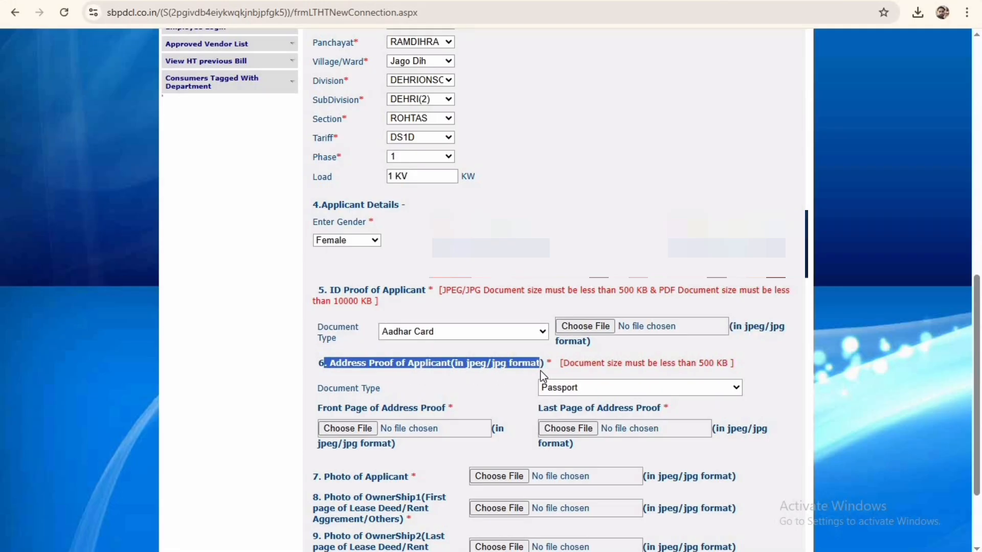
{"action": "left_click", "coordinate": [594, 388]}
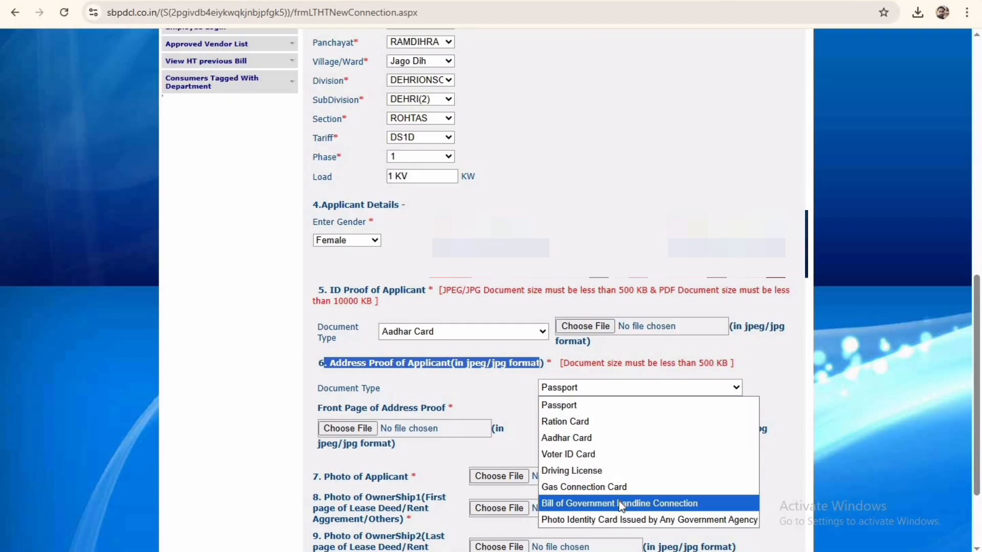
{"action": "left_click", "coordinate": [566, 437]}
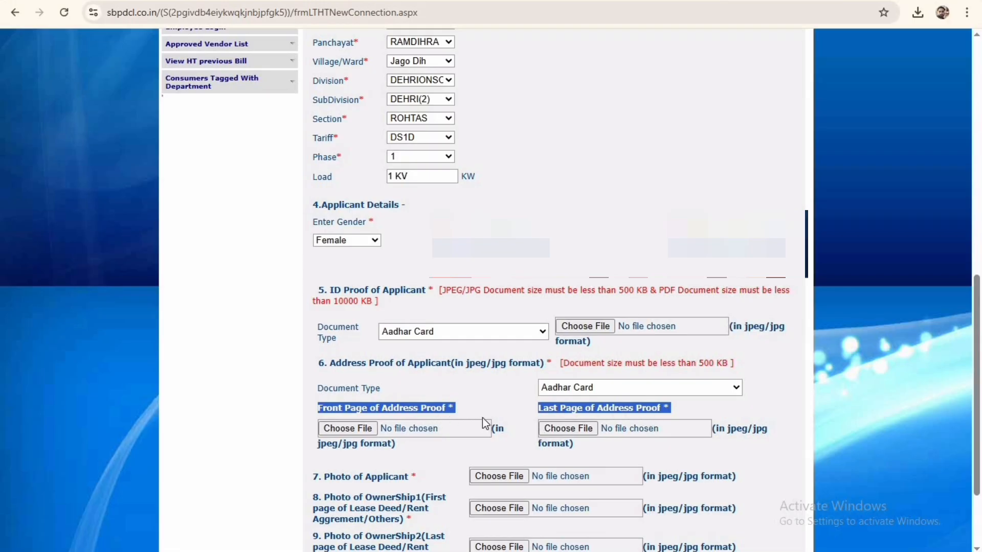
{"action": "scroll", "coordinate": [358, 389], "scroll_direction": "down", "scroll_amount": 2}
{"action": "left_click_drag", "start_coordinate": [321, 363], "coordinate": [414, 365]}
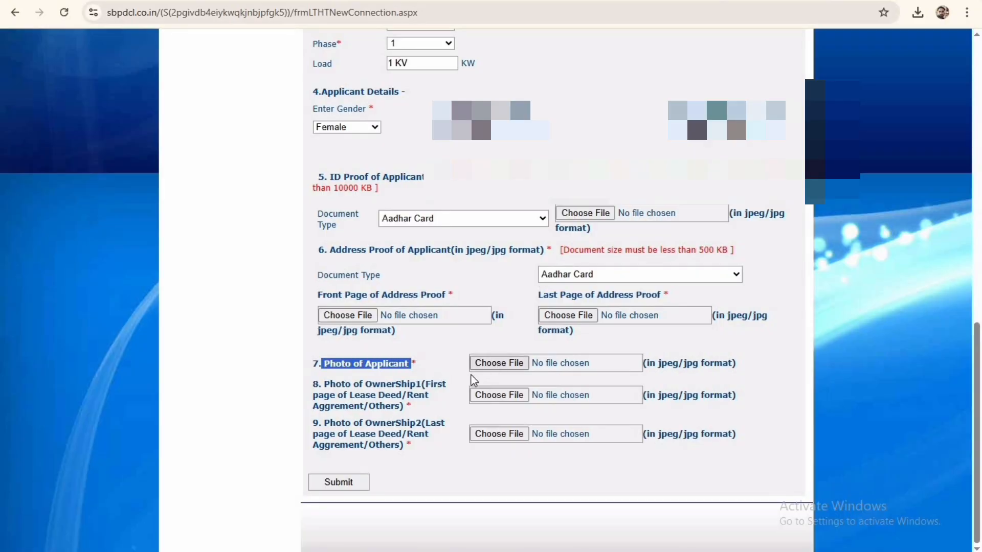
{"action": "left_click_drag", "start_coordinate": [320, 384], "coordinate": [408, 406]}
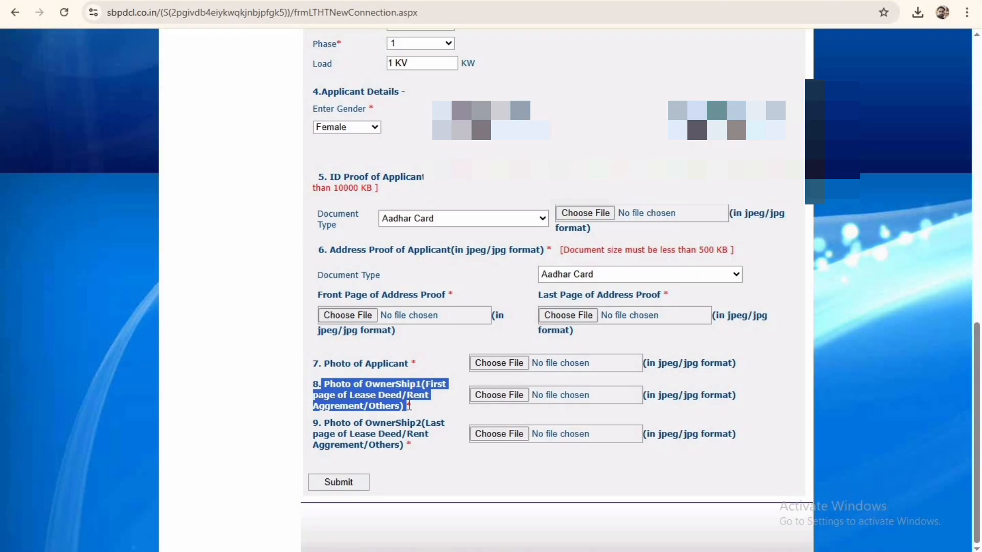
{"action": "left_click_drag", "start_coordinate": [321, 384], "coordinate": [408, 405]}
{"action": "left_click_drag", "start_coordinate": [321, 384], "coordinate": [408, 406]}
{"action": "left_click_drag", "start_coordinate": [321, 385], "coordinate": [409, 406]}
{"action": "left_click", "coordinate": [343, 434]}
{"action": "left_click_drag", "start_coordinate": [387, 444], "coordinate": [402, 445]}
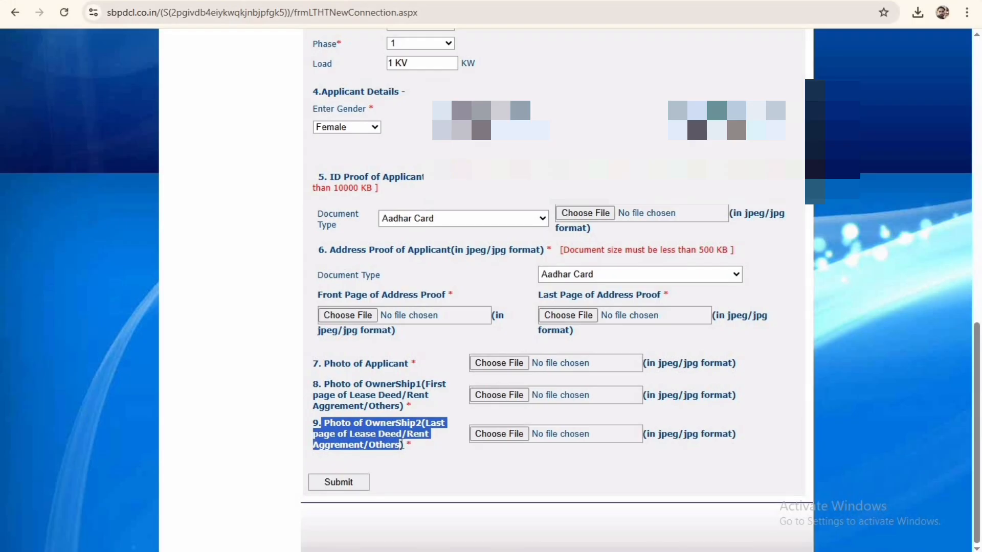
- Submit the filled domestic LT new connection form, then review the page after submission
{"action": "left_click", "coordinate": [334, 480]}
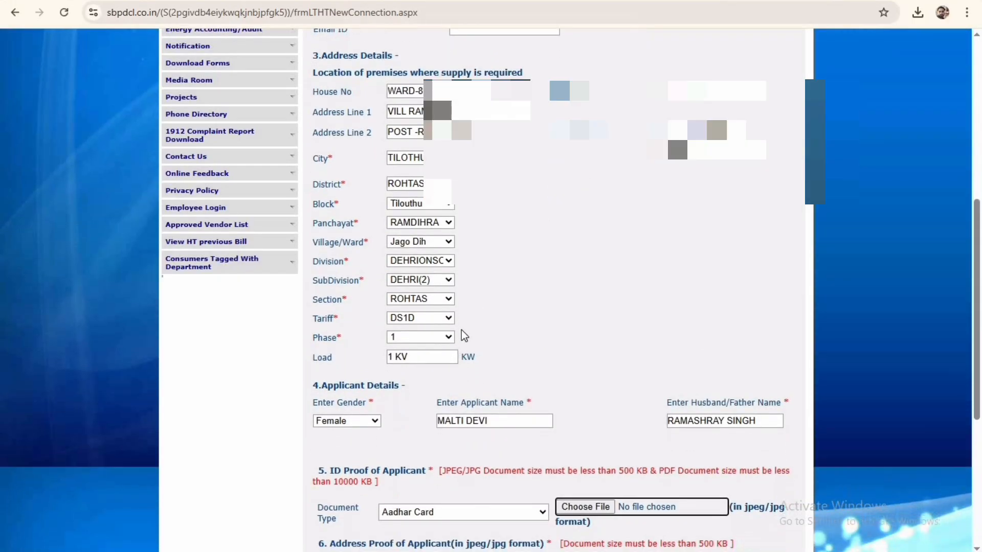
{"action": "scroll", "coordinate": [462, 335], "scroll_direction": "down", "scroll_amount": 1}
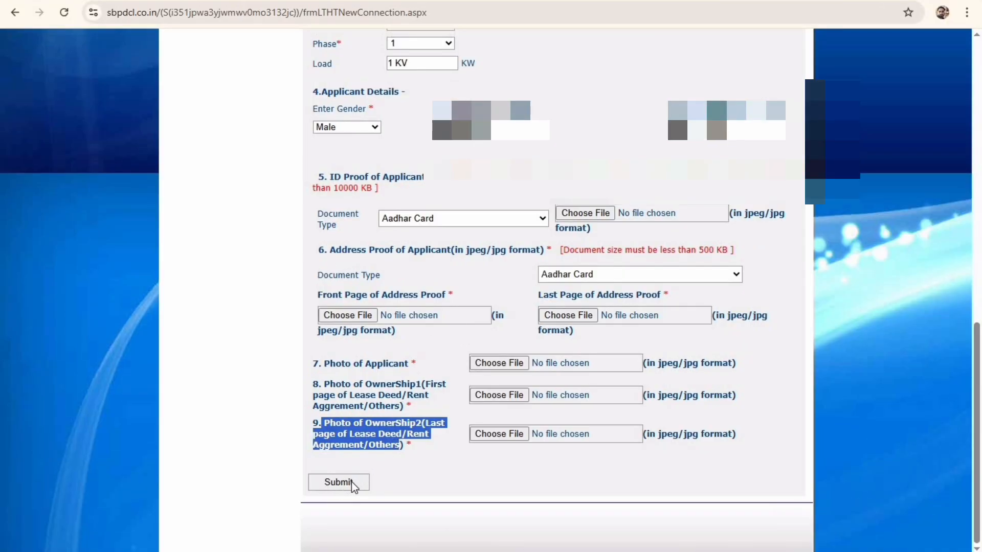
{"action": "left_click", "coordinate": [331, 483]}
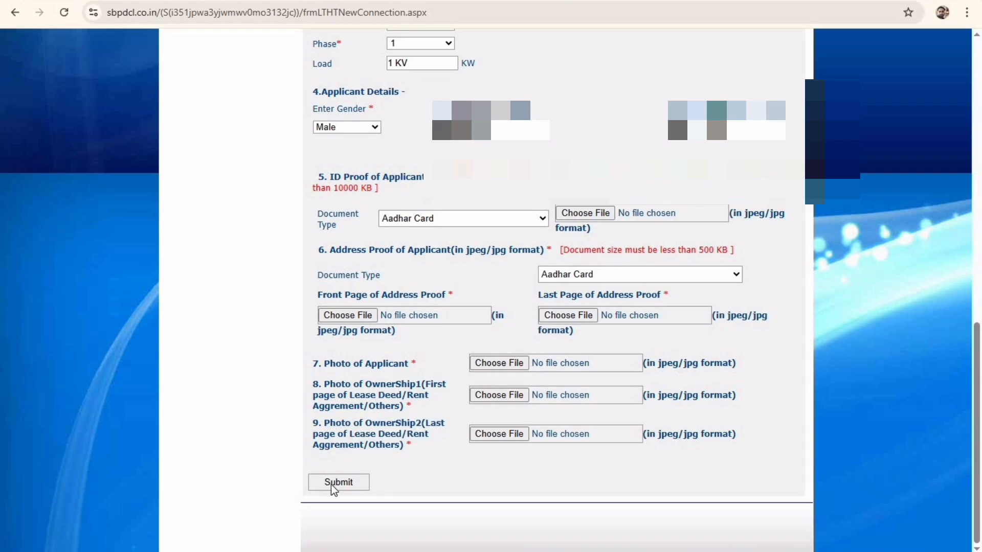
{"action": "scroll", "coordinate": [422, 456], "scroll_direction": "up", "scroll_amount": 4}
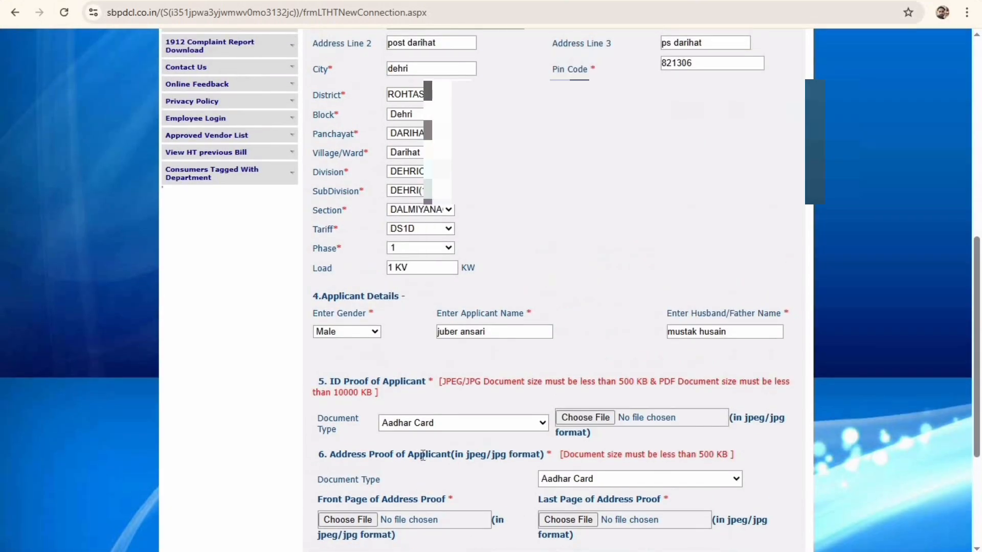